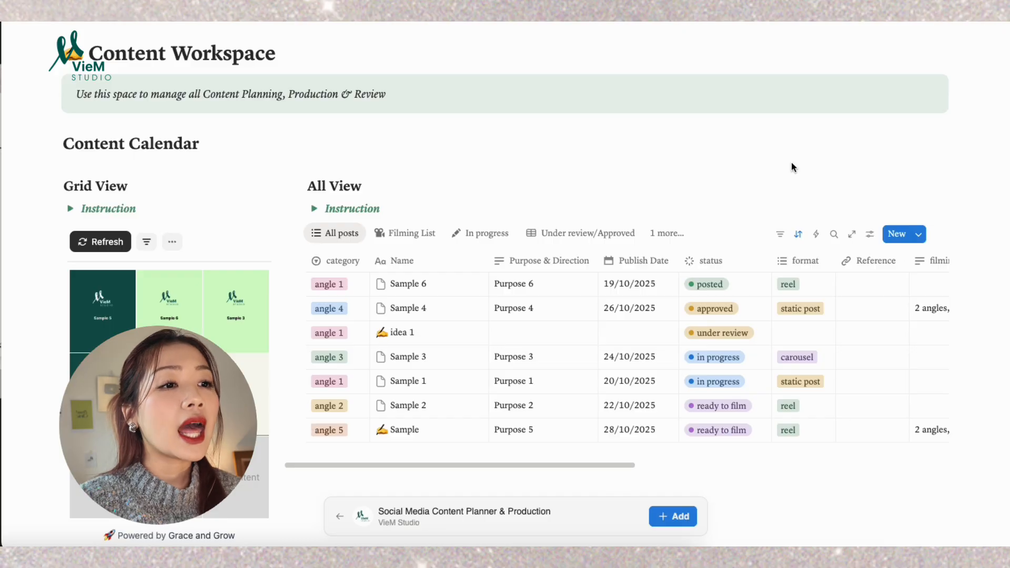
# Review the Content Planner template page from its title down to the Quick Access section and its Master folder entry.
pyautogui.scroll(-7, 632, 474)
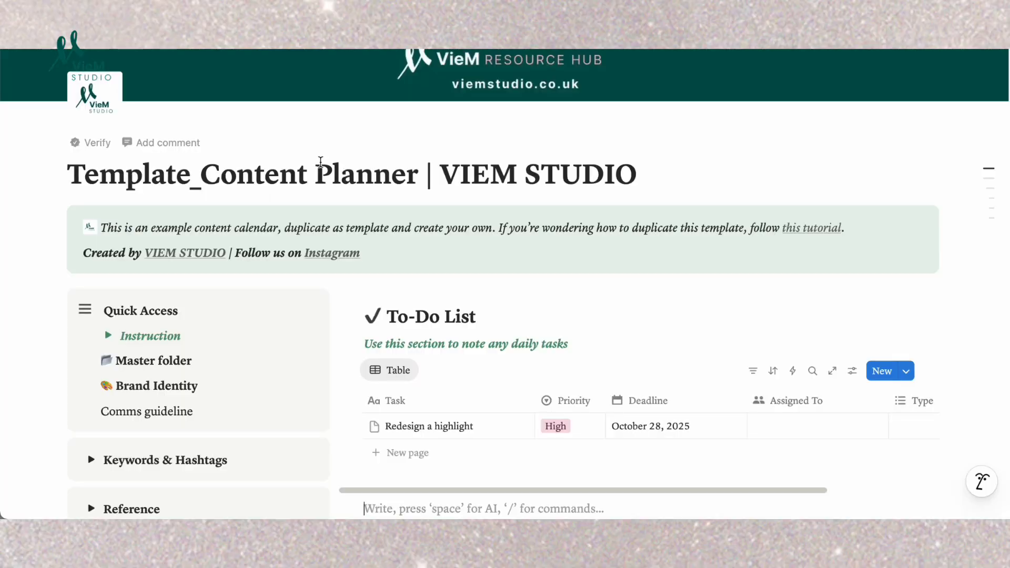
pyautogui.scroll(-1, 314, 170)
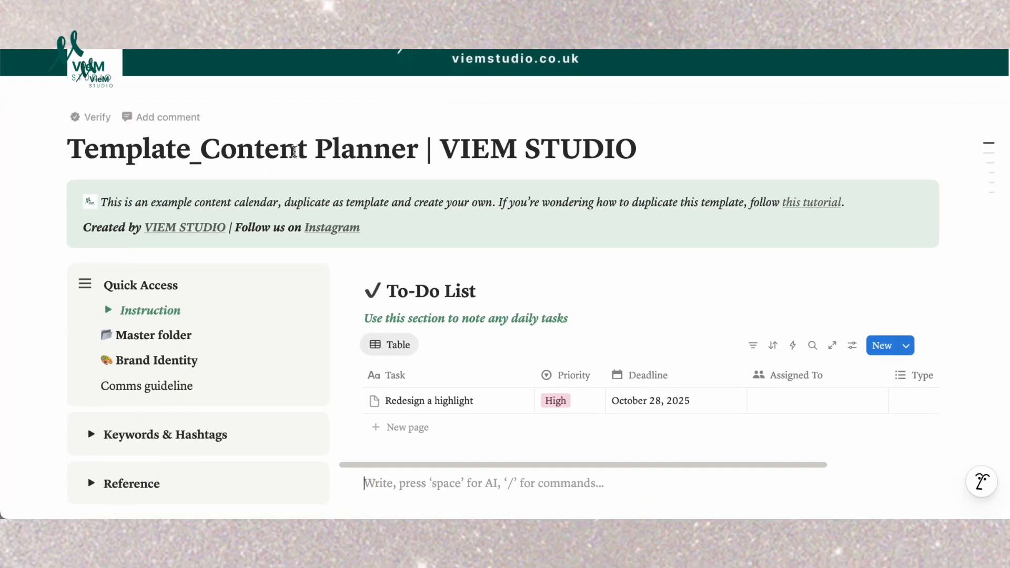
pyautogui.scroll(-2, 294, 152)
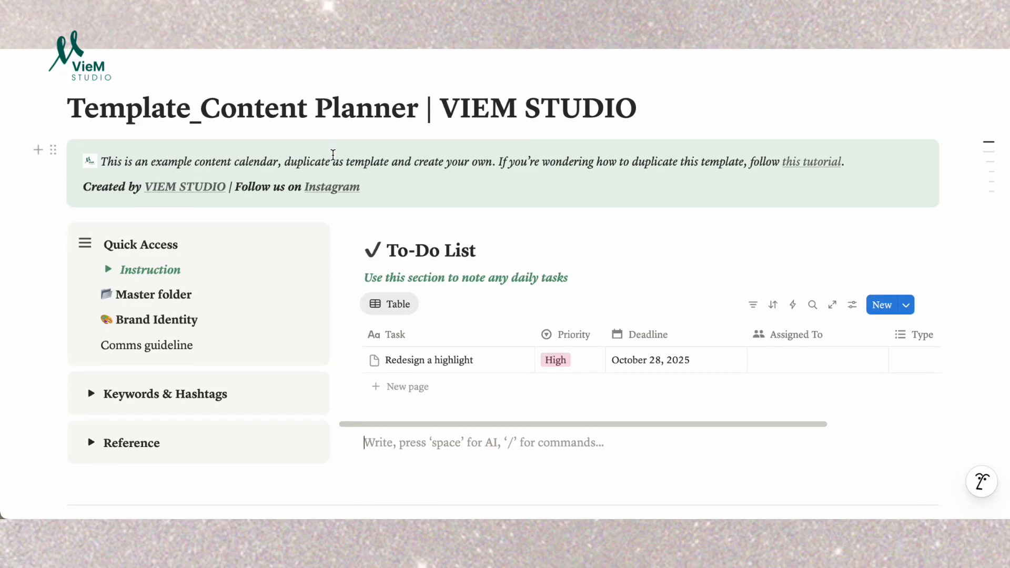
pyautogui.scroll(-3, 333, 154)
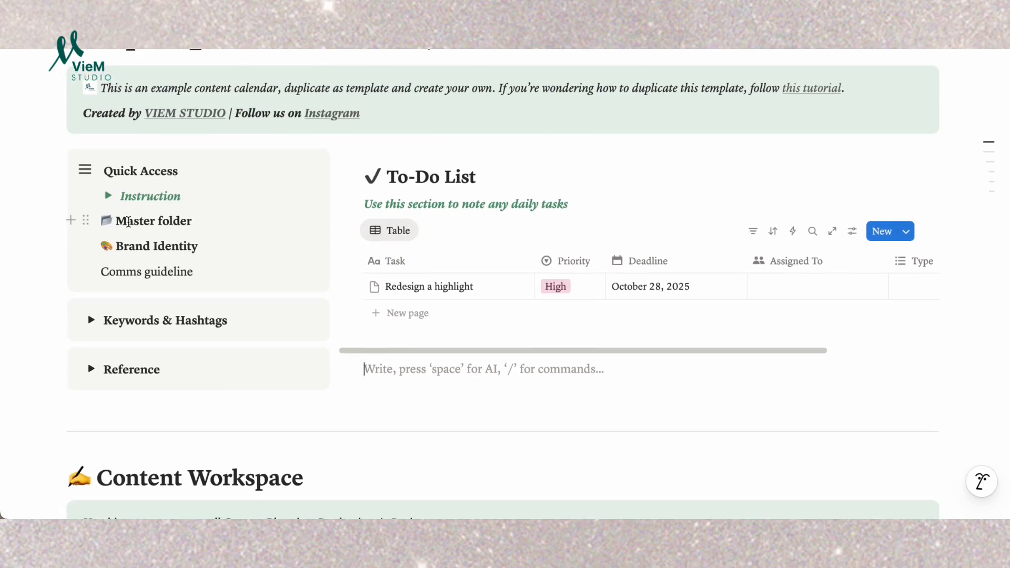
pyautogui.moveTo(128, 221); pyautogui.dragTo(210, 219)
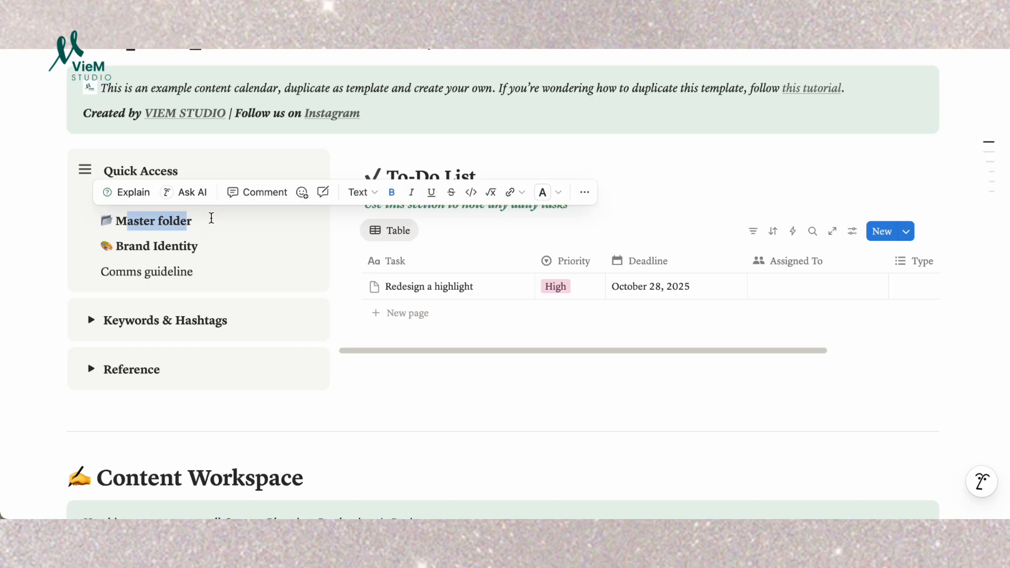
pyautogui.click(211, 218)
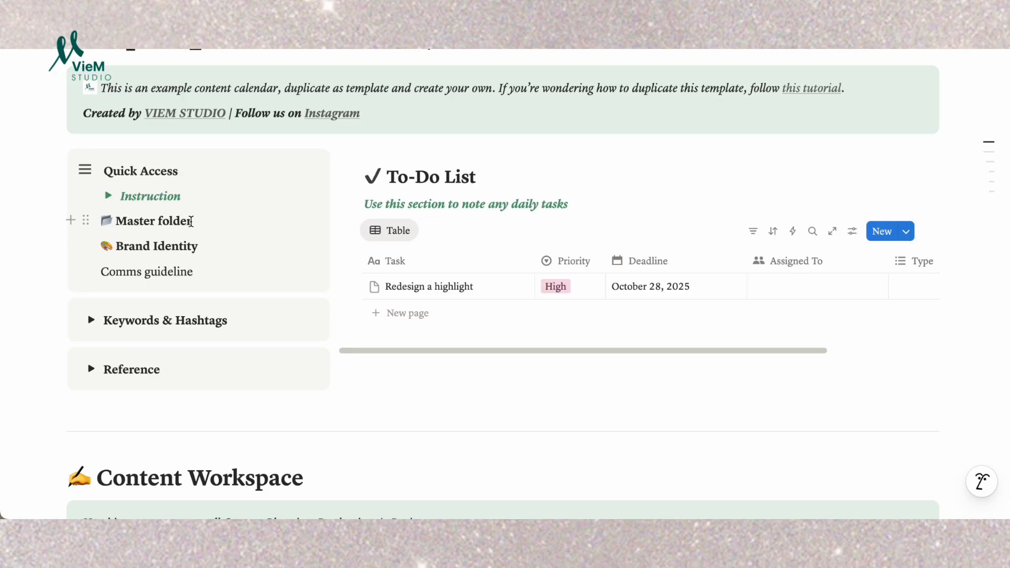
# Open the link picker for the Master folder text in Quick Access and close it without adding a link, keeping the text bold.
pyautogui.moveTo(193, 221)
pyautogui.mouseDown()
pyautogui.moveTo(117, 224)
pyautogui.moveTo(190, 222)
pyautogui.mouseUp()
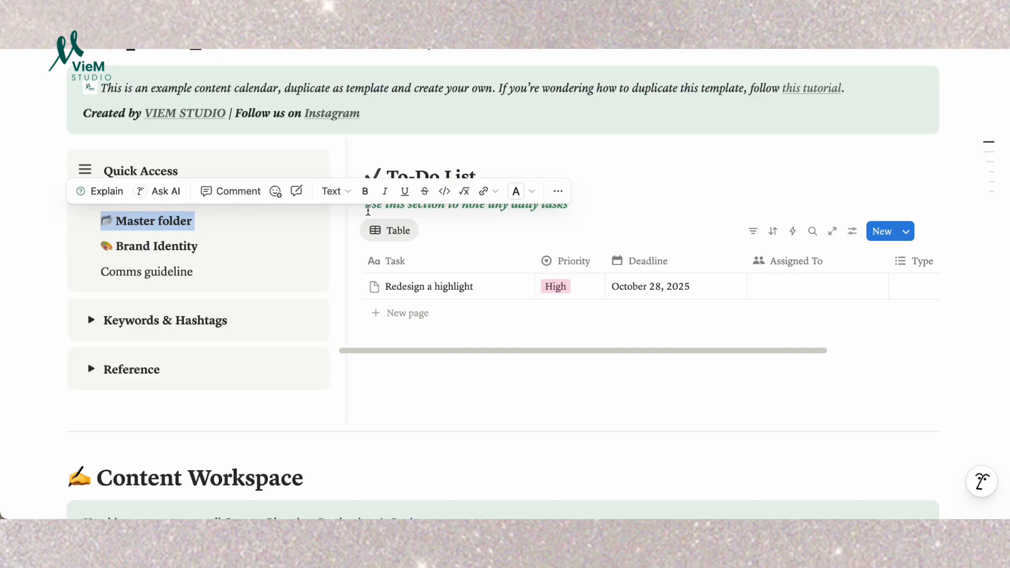
pyautogui.click(517, 193)
pyautogui.click(488, 197)
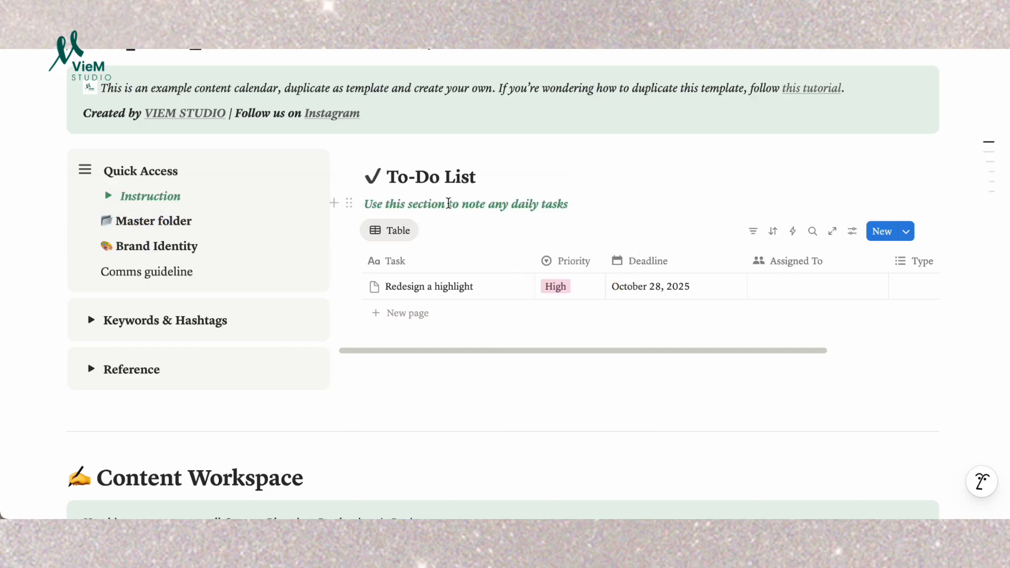
pyautogui.tripleClick(176, 229)
pyautogui.click(483, 191)
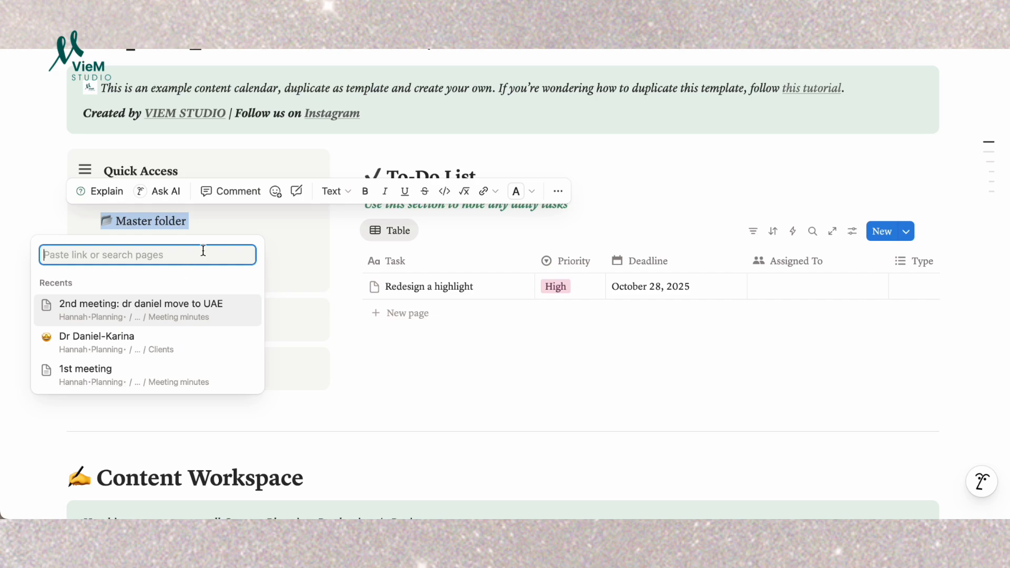
pyautogui.click(219, 231)
pyautogui.press('super+b')
pyautogui.click(231, 235)
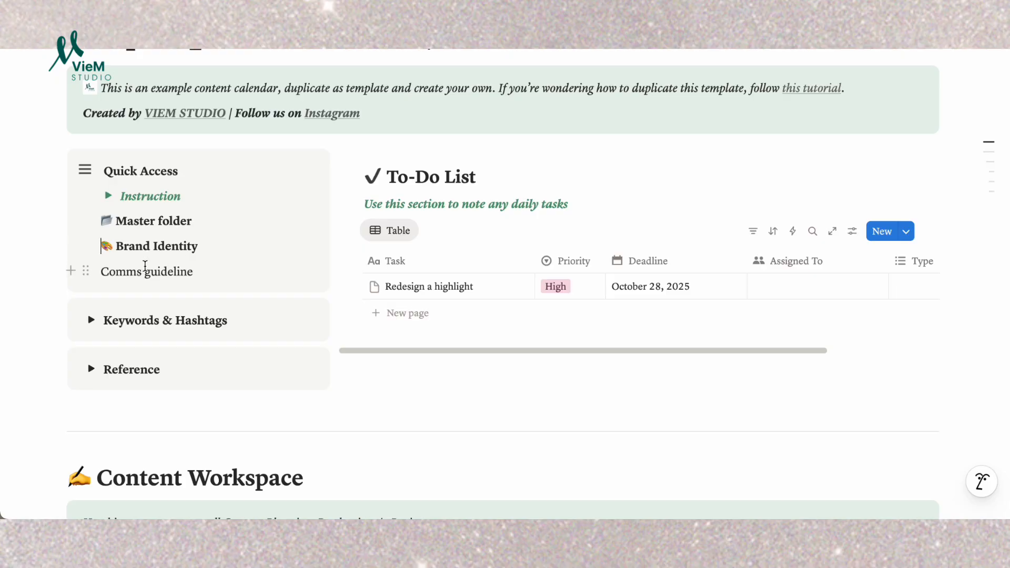
# Make the Comms guideline entry in the Quick Access section bold.
pyautogui.tripleClick(136, 271)
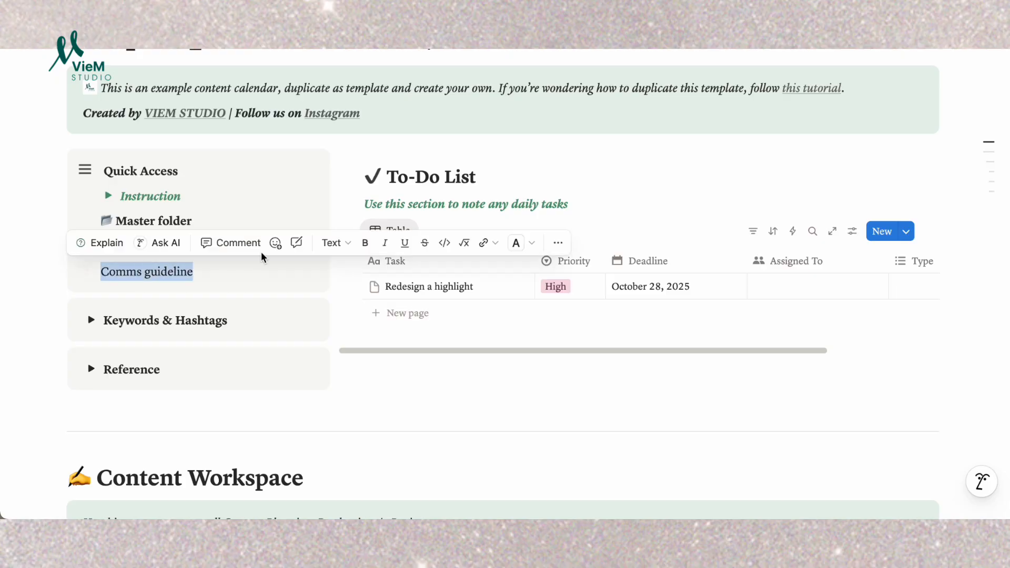
pyautogui.click(365, 243)
pyautogui.click(226, 277)
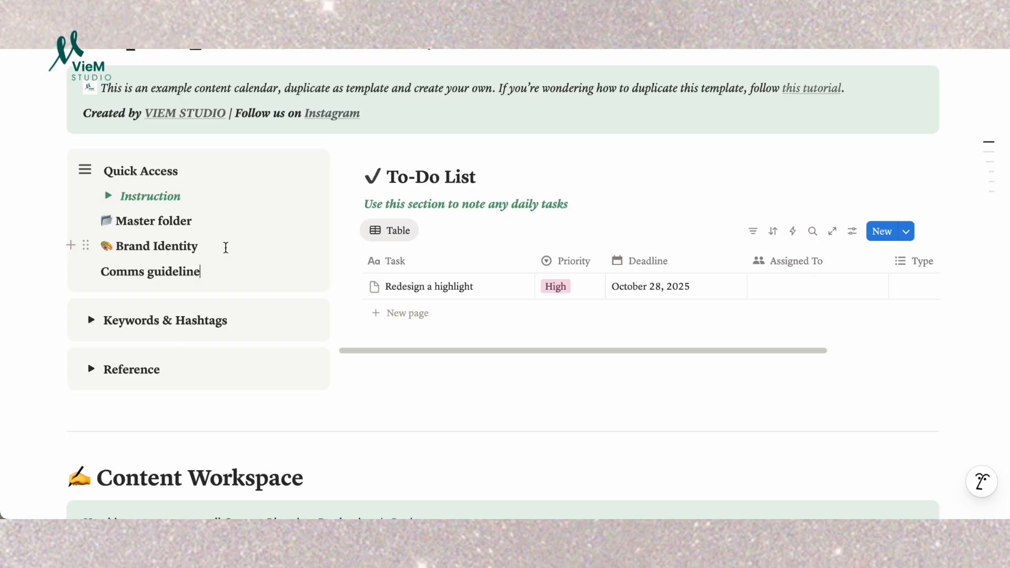
# Expand Keywords & Hashtags to check the hashtags stored under Instagram and Tiktok, and collapse all these toggles again.
pyautogui.scroll(-1, 226, 247)
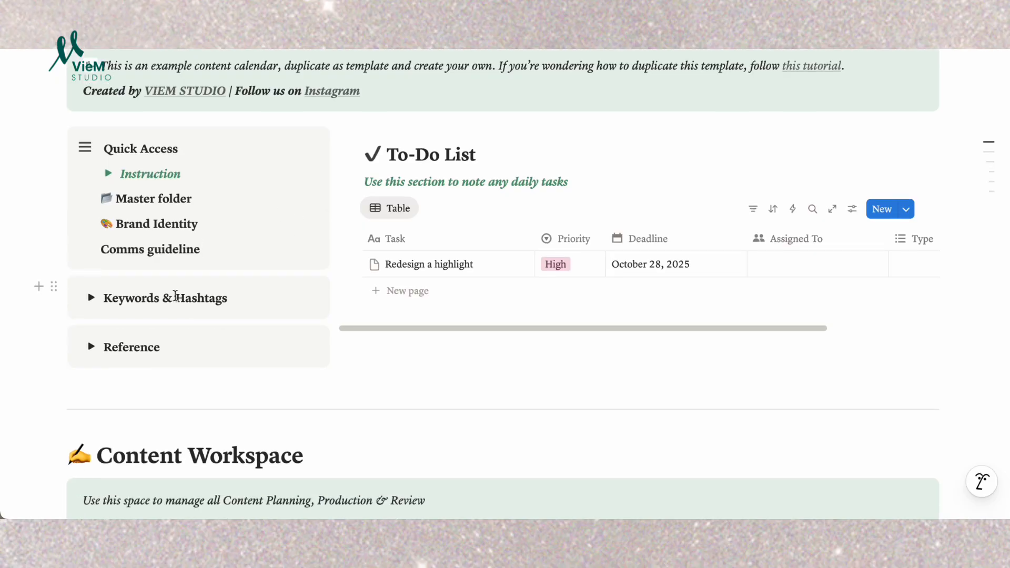
pyautogui.click(91, 298)
pyautogui.scroll(-3, 133, 293)
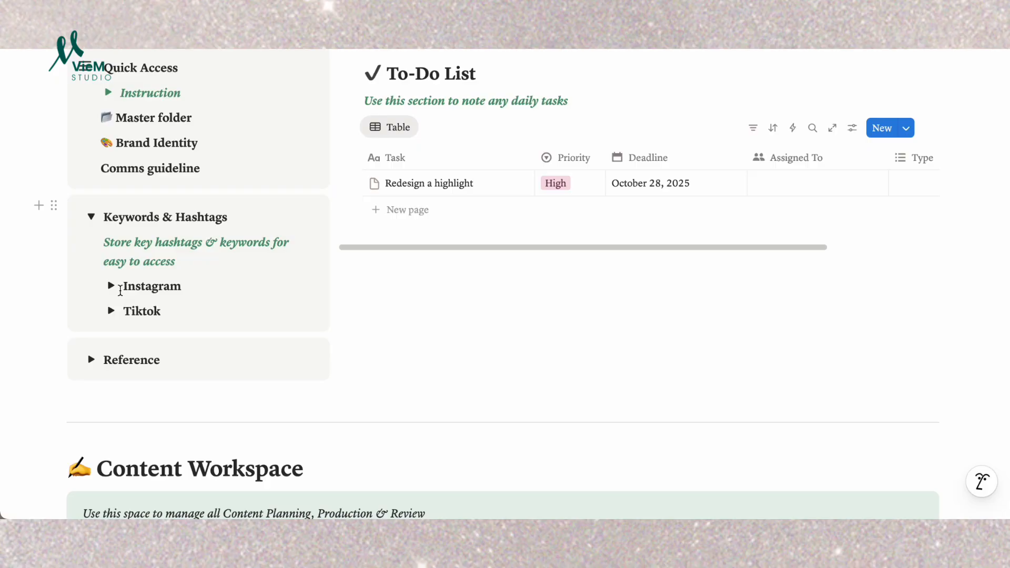
pyautogui.click(111, 286)
pyautogui.scroll(-1, 126, 289)
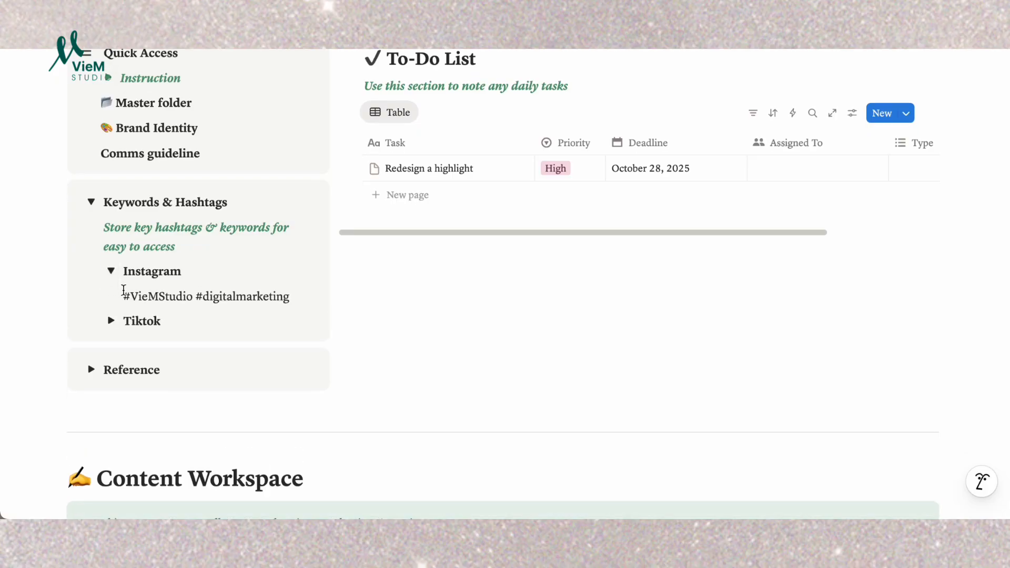
pyautogui.click(111, 320)
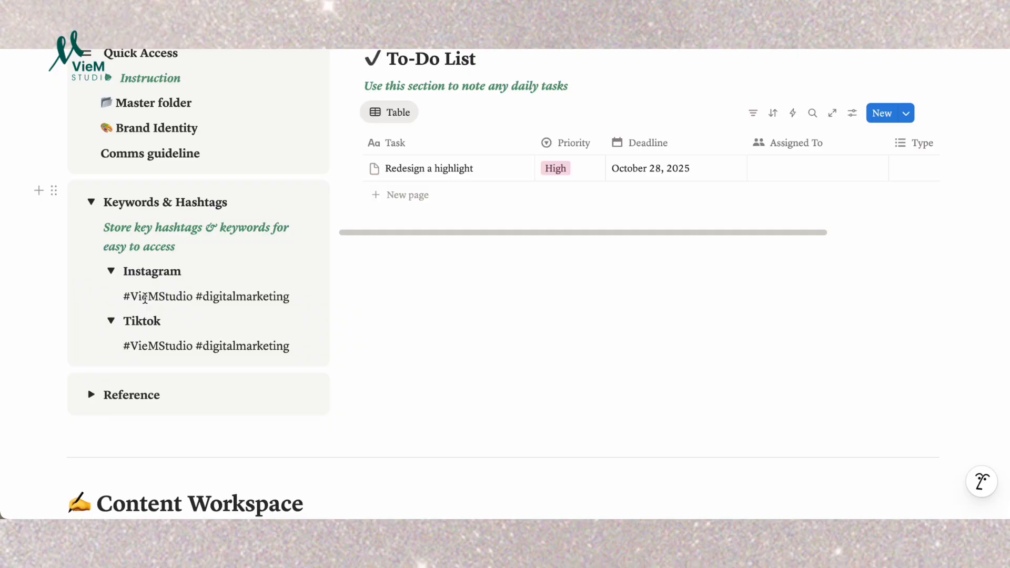
pyautogui.click(111, 321)
pyautogui.click(111, 271)
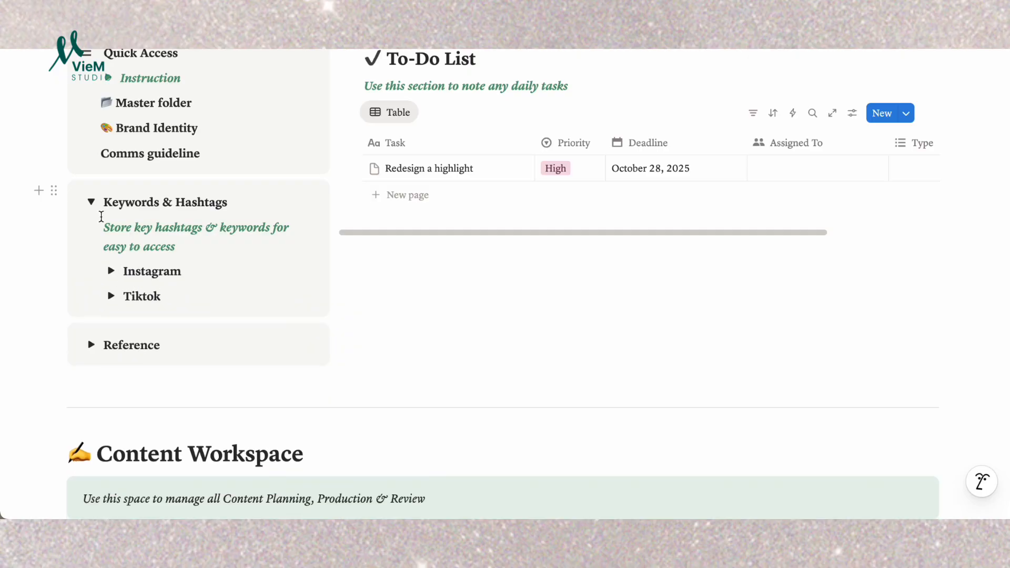
pyautogui.click(91, 202)
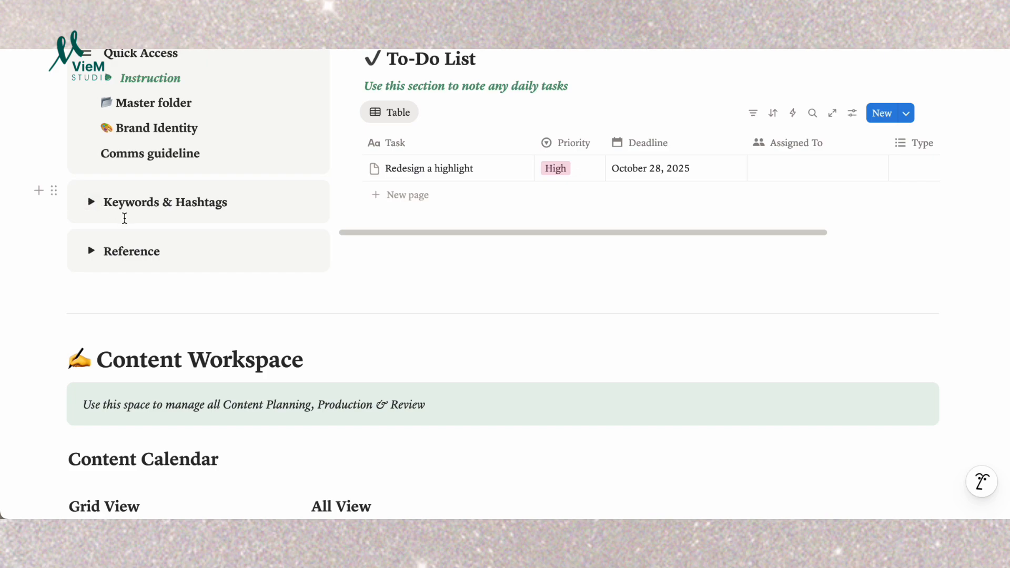
# Expand the Reference toggle to view its contents, and collapse it again.
pyautogui.scroll(1, 102, 241)
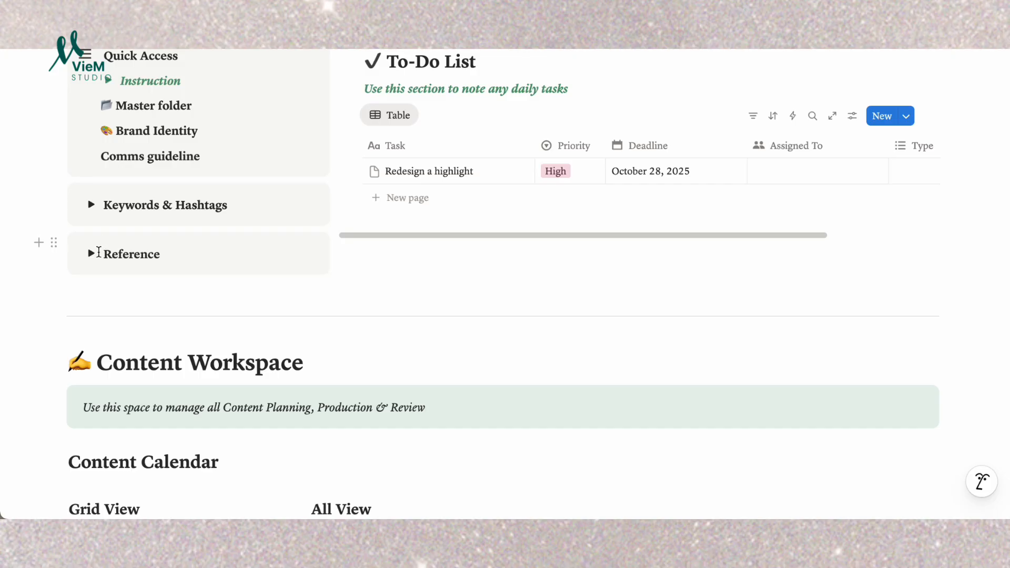
pyautogui.click(91, 253)
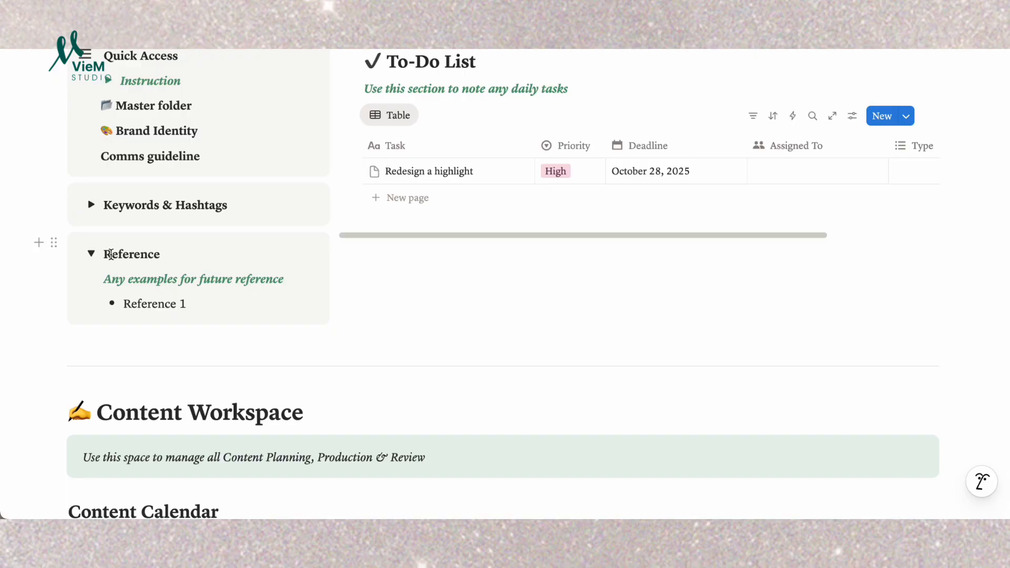
pyautogui.click(92, 255)
pyautogui.scroll(1, 135, 241)
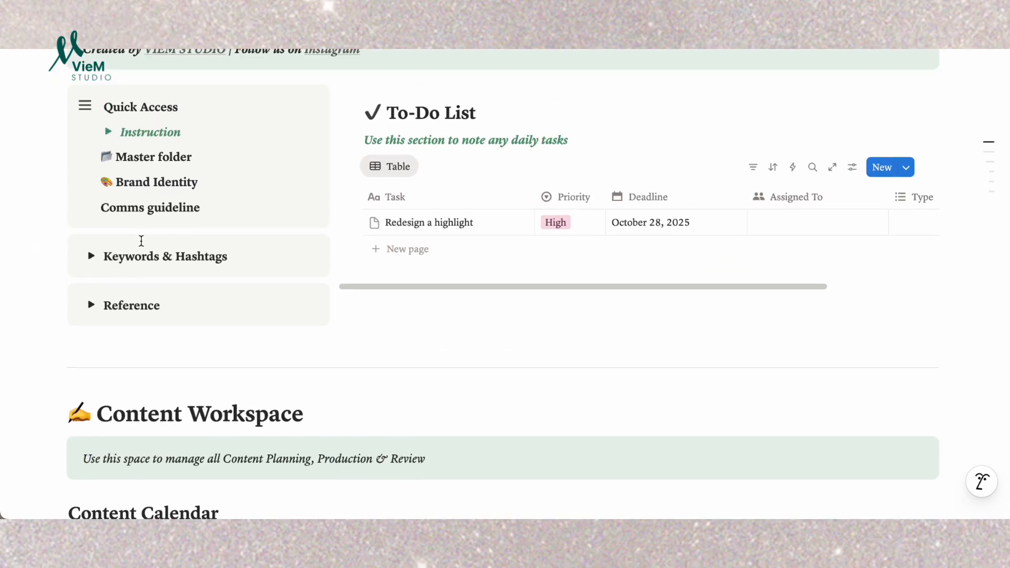
# Check the available Priority options for the Redesign a highlight task in the To-Do List, leaving High selected.
pyautogui.scroll(1, 288, 241)
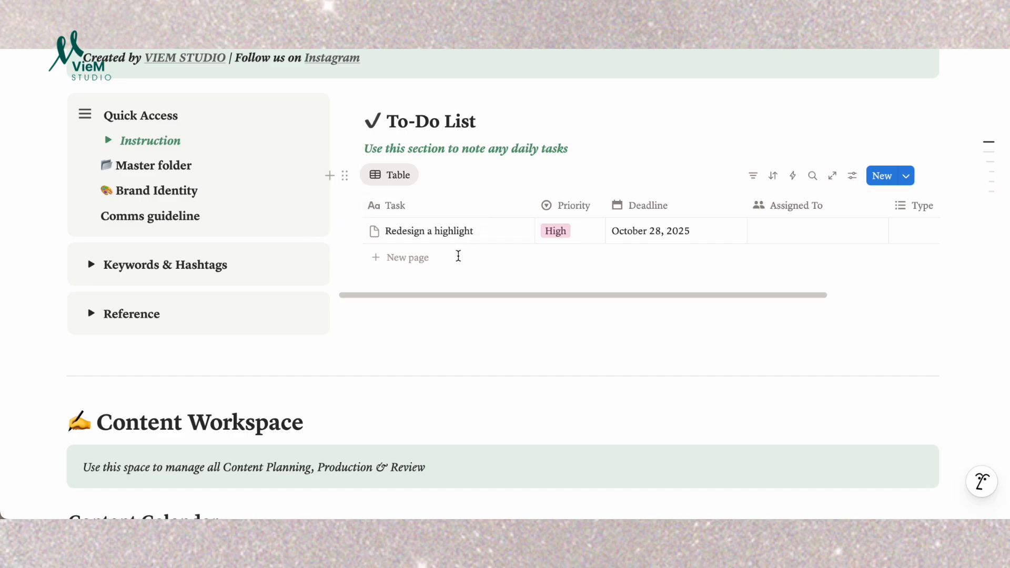
pyautogui.scroll(-3, 403, 302)
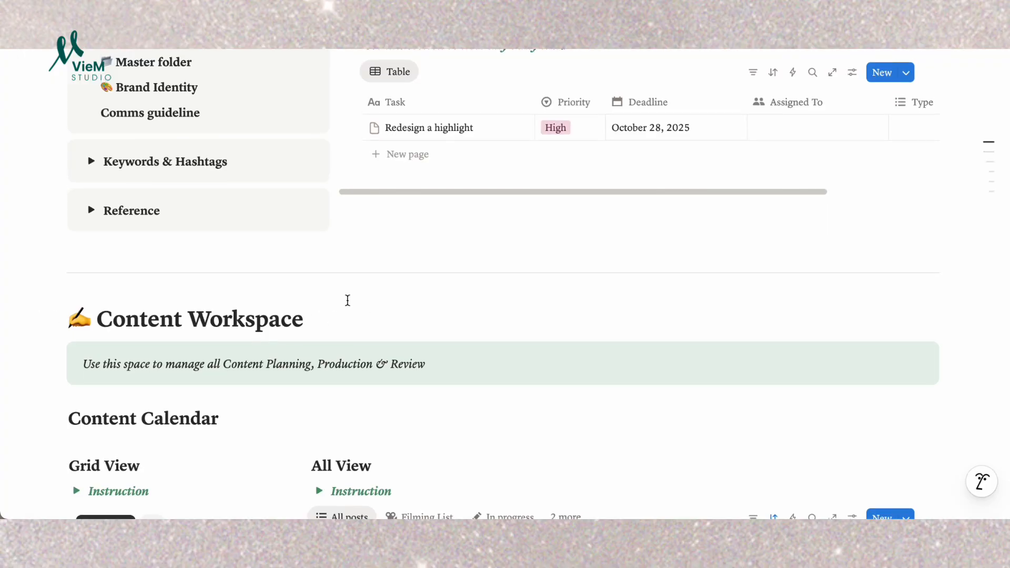
pyautogui.scroll(3, 348, 301)
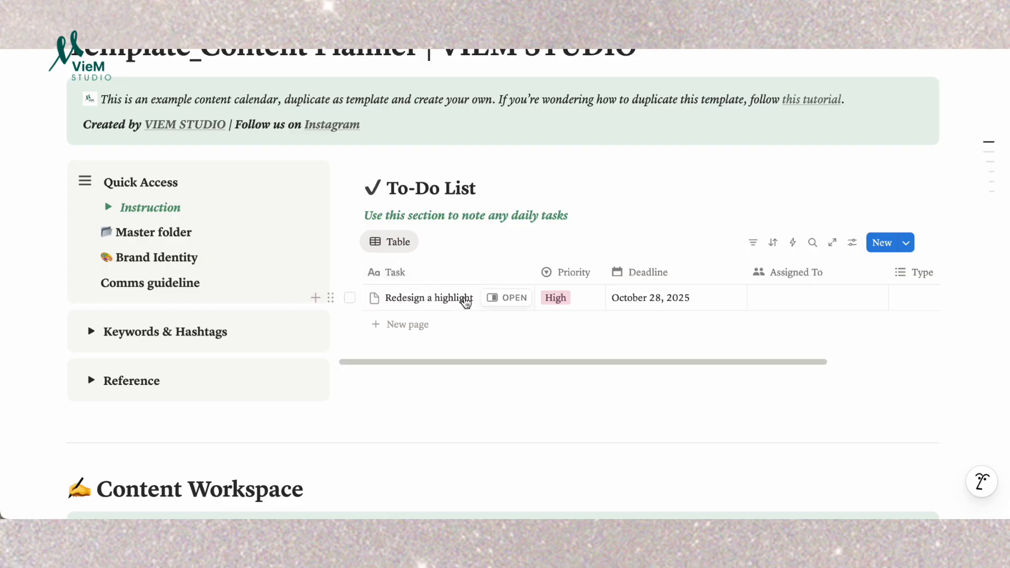
pyautogui.click(581, 303)
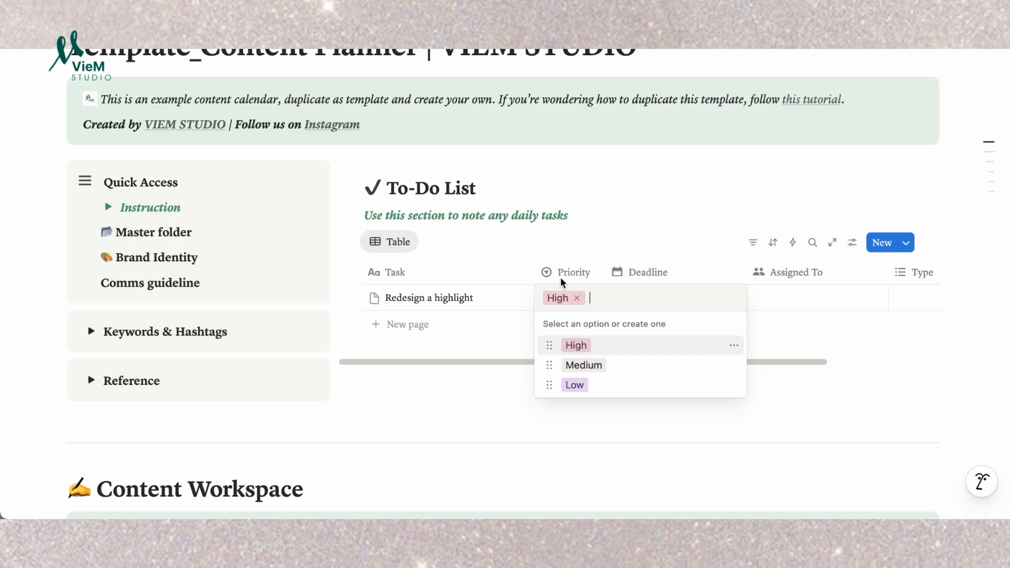
pyautogui.press('Escape')
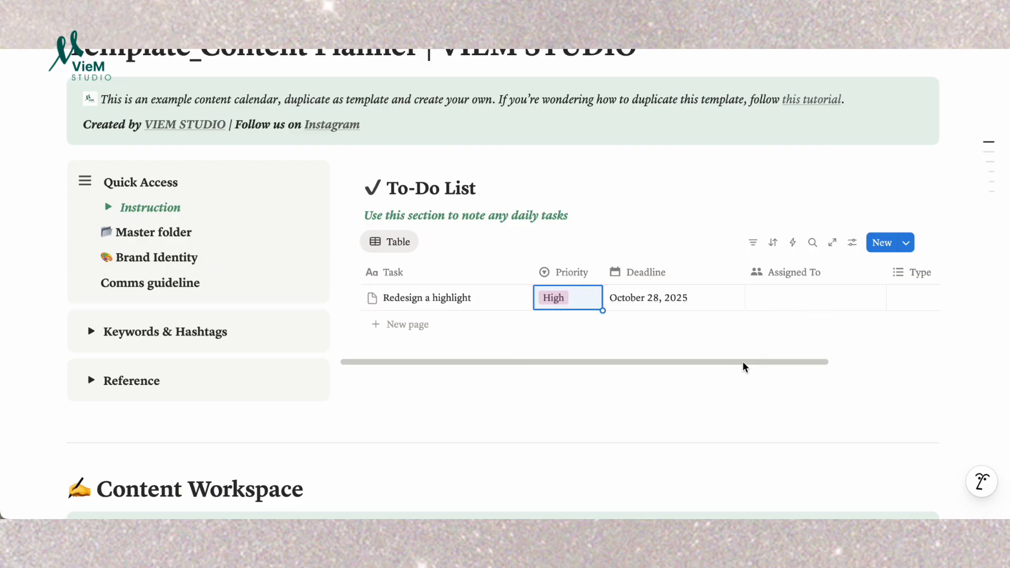
# Look through the people available in the Assigned To field of the Redesign a highlight task without assigning anyone.
pyautogui.moveTo(743, 362); pyautogui.dragTo(841, 354)
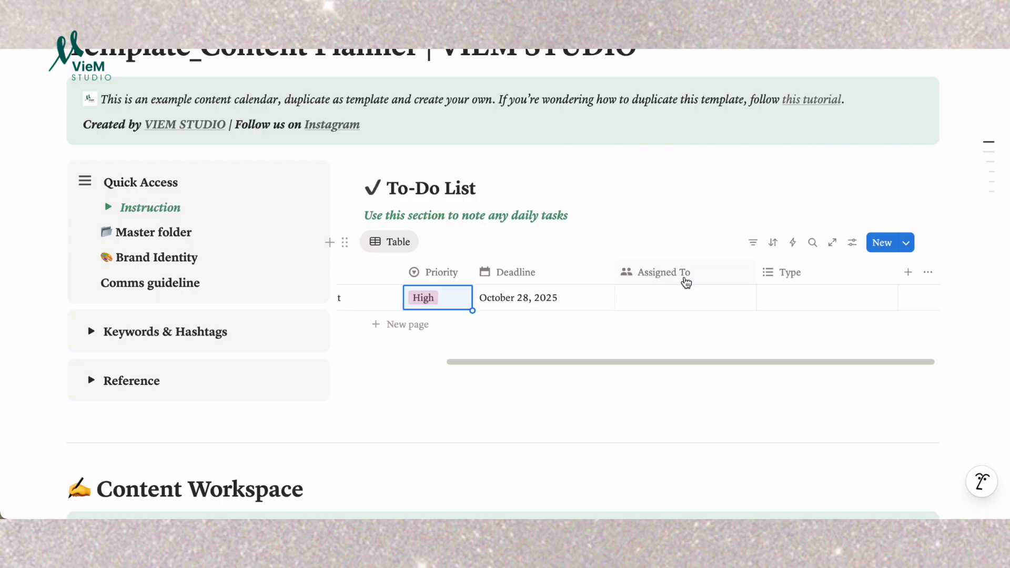
pyautogui.click(680, 301)
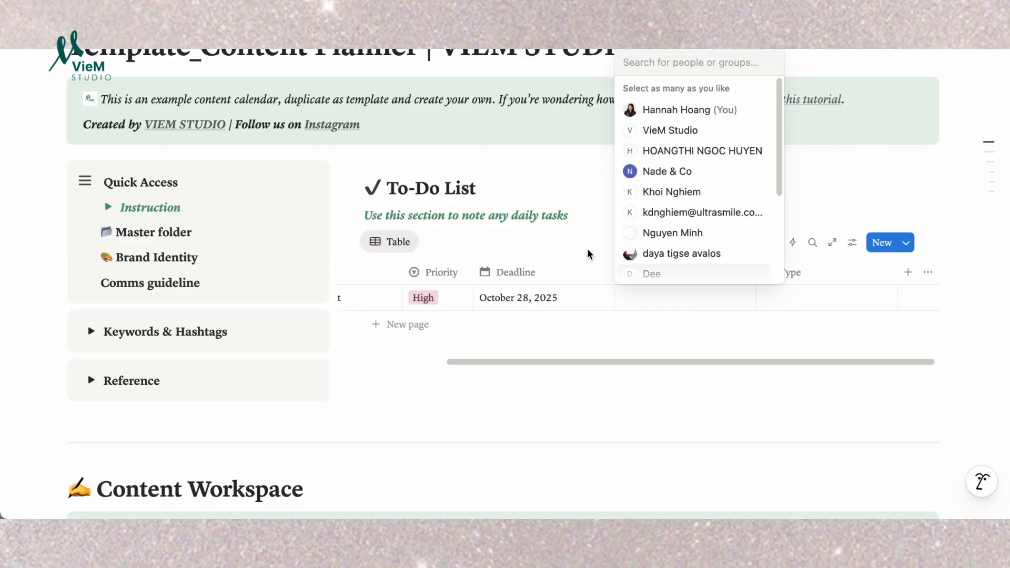
pyautogui.press('Escape')
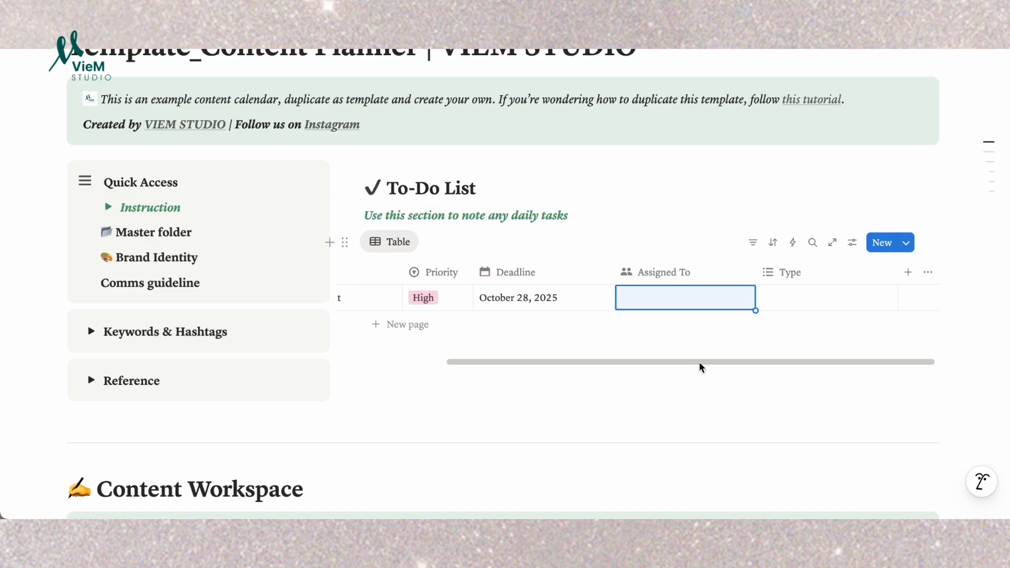
# Check the options offered in the Type field of the Redesign a highlight task, leaving the field empty.
pyautogui.click(807, 277)
pyautogui.press('Escape')
pyautogui.click(797, 295)
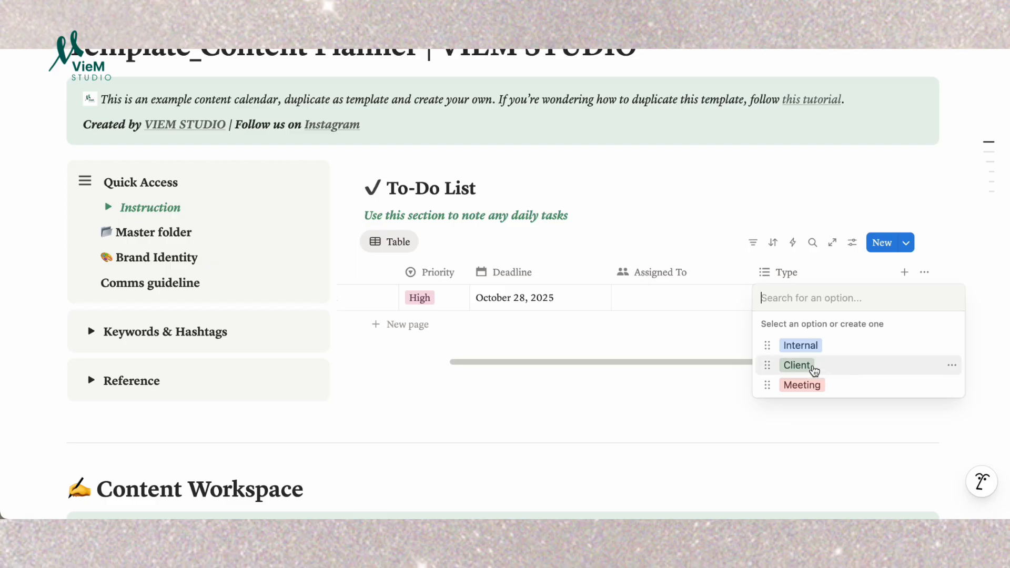
pyautogui.press('Escape')
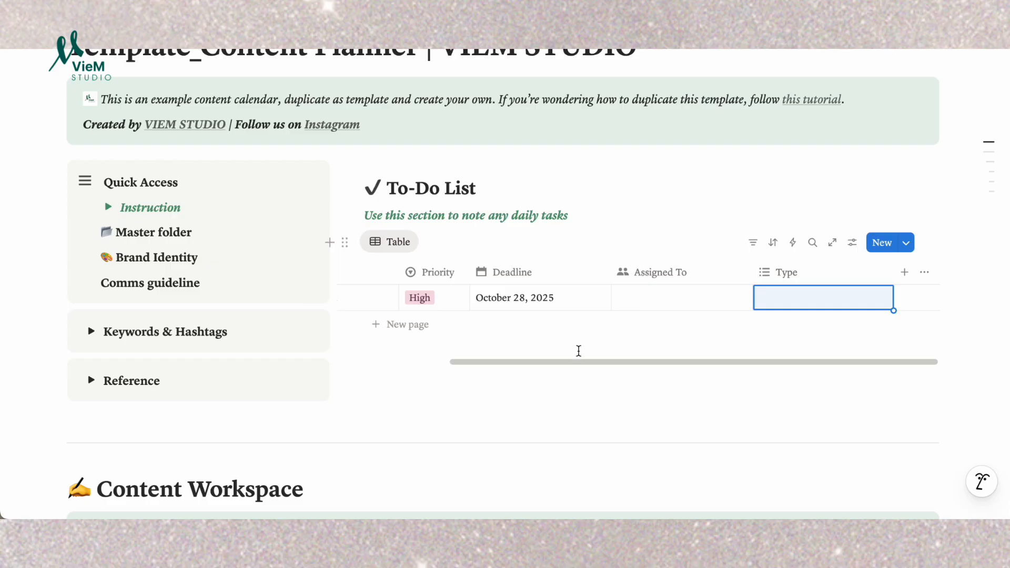
pyautogui.moveTo(581, 362); pyautogui.dragTo(559, 362)
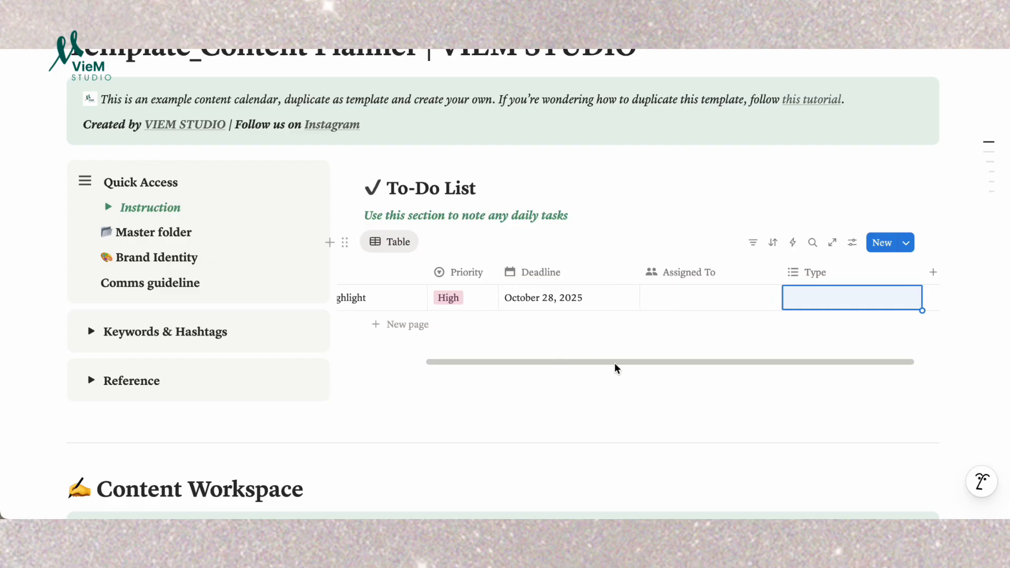
pyautogui.hscroll(2, 616, 368)
pyautogui.click(764, 300)
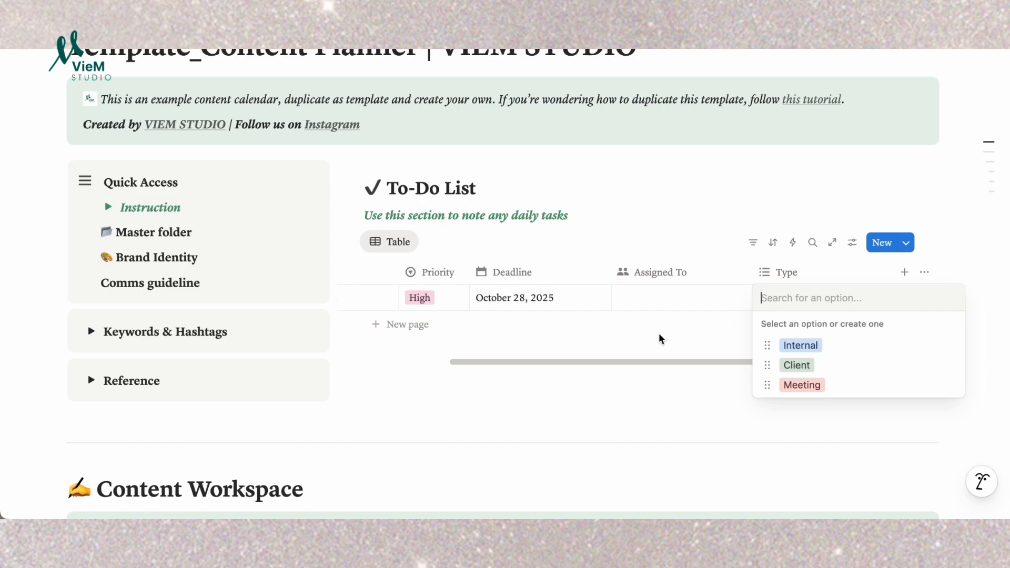
pyautogui.press('Escape')
# Bring the To-Do List back to its first columns and go to the Content Calendar in the Content Workspace section.
pyautogui.moveTo(639, 359); pyautogui.dragTo(484, 358)
pyautogui.scroll(-6, 484, 363)
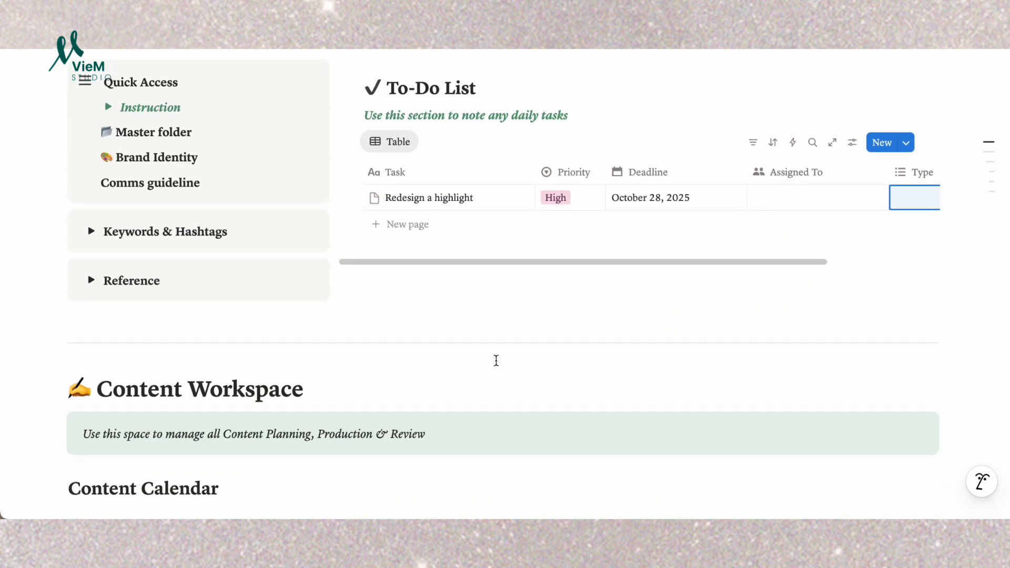
pyautogui.scroll(-1, 445, 245)
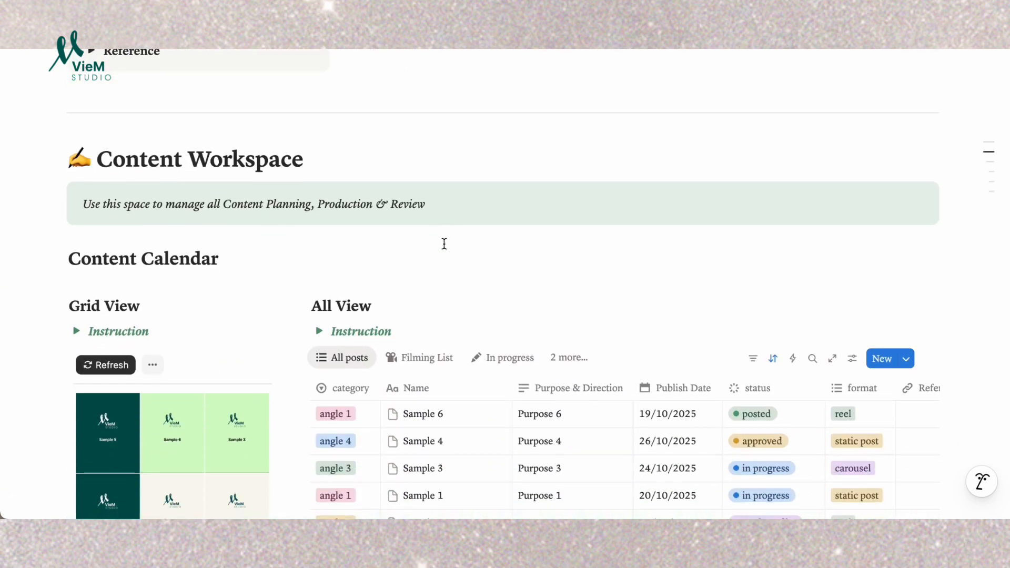
# Read the Grid View instruction about the Gallery Widget in the Content Calendar, then collapse it.
pyautogui.scroll(-2, 447, 243)
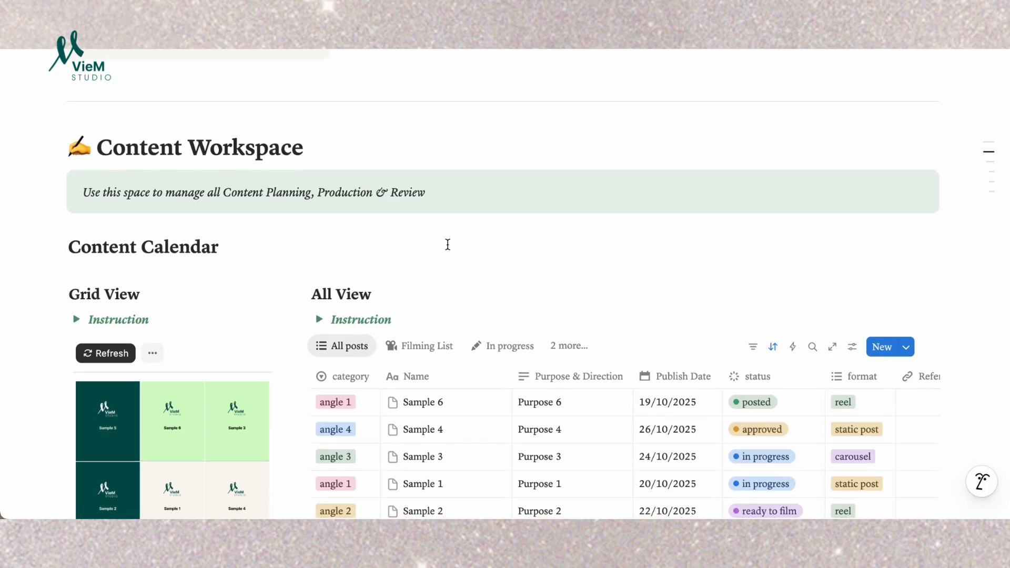
pyautogui.scroll(-3, 450, 237)
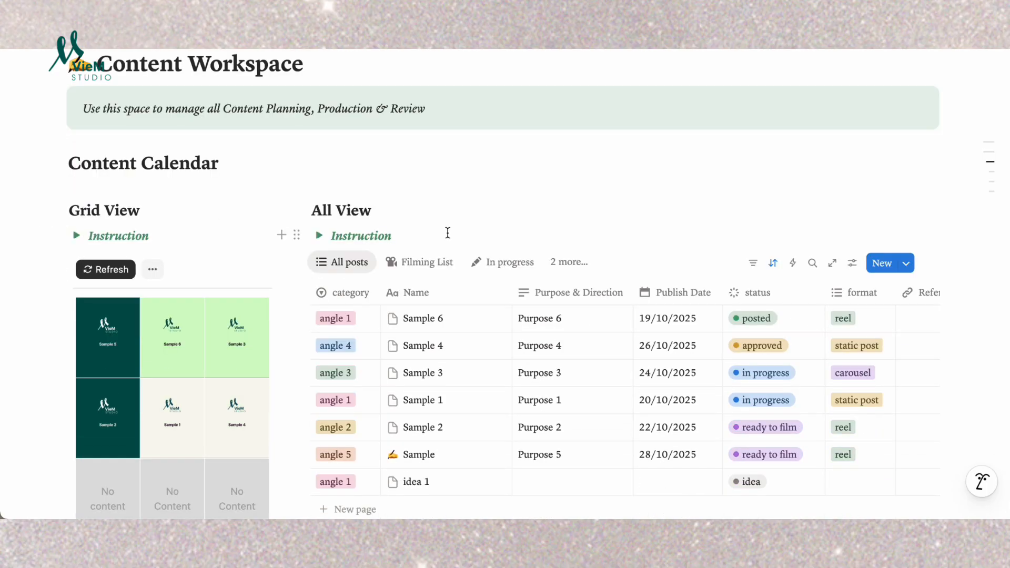
pyautogui.scroll(-4, 447, 233)
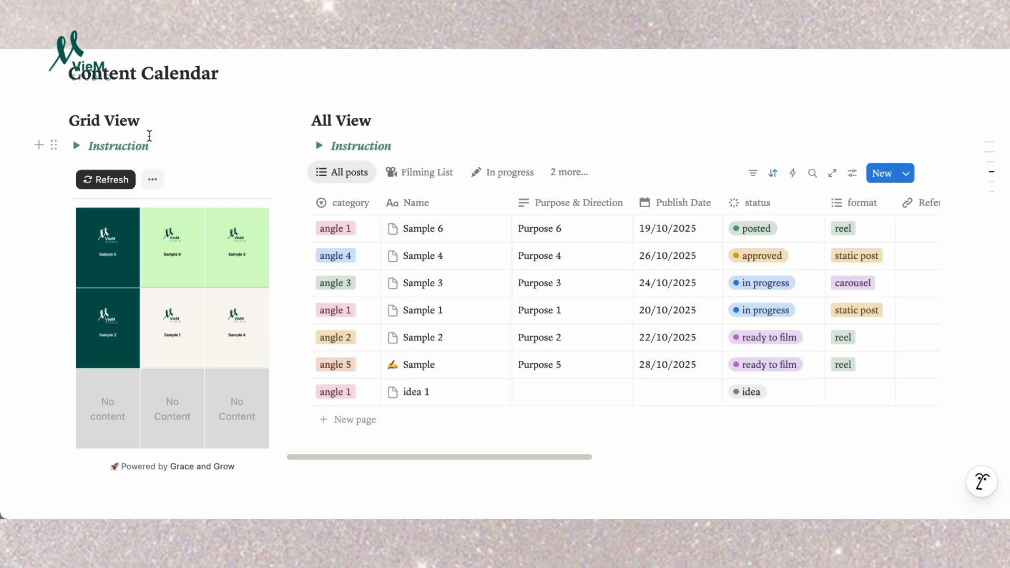
pyautogui.scroll(-1, 211, 200)
pyautogui.scroll(-3, 152, 158)
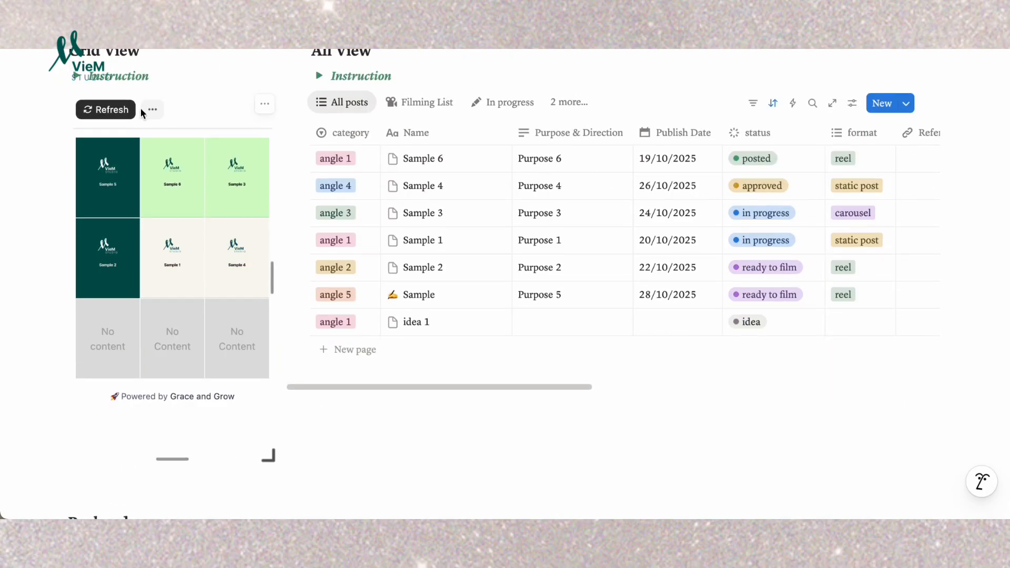
pyautogui.scroll(1, 169, 116)
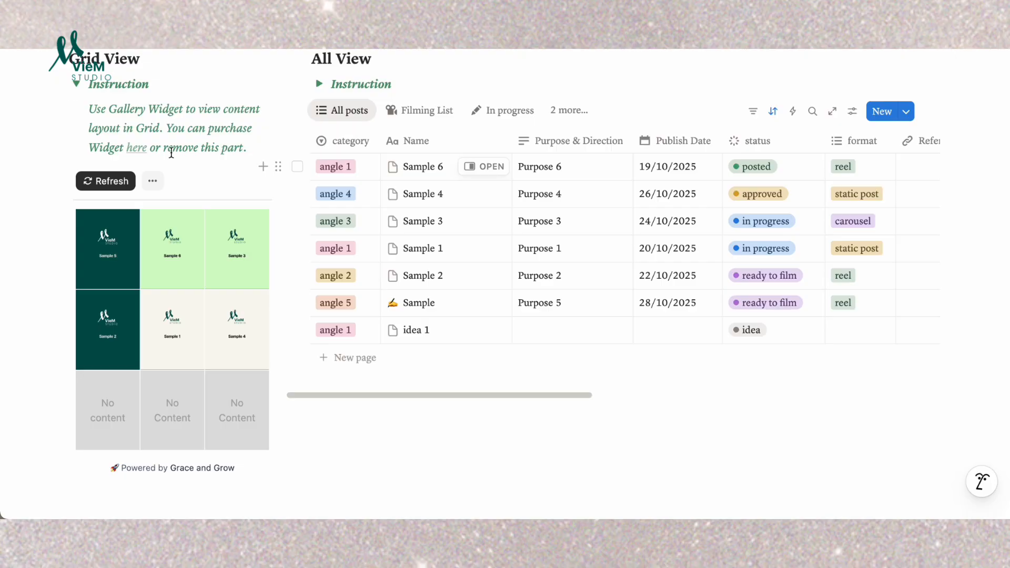
pyautogui.moveTo(138, 154)
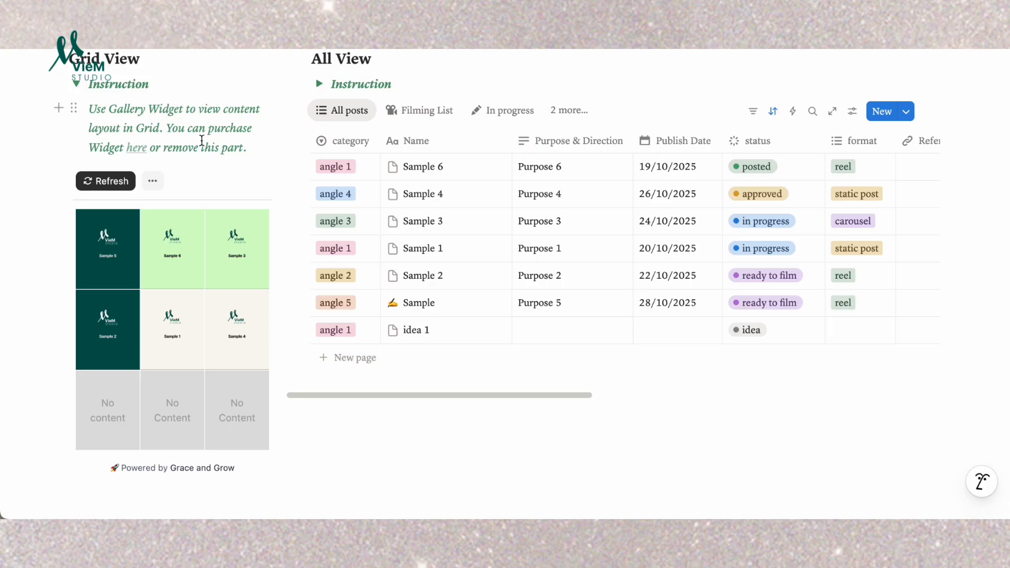
pyautogui.click(83, 85)
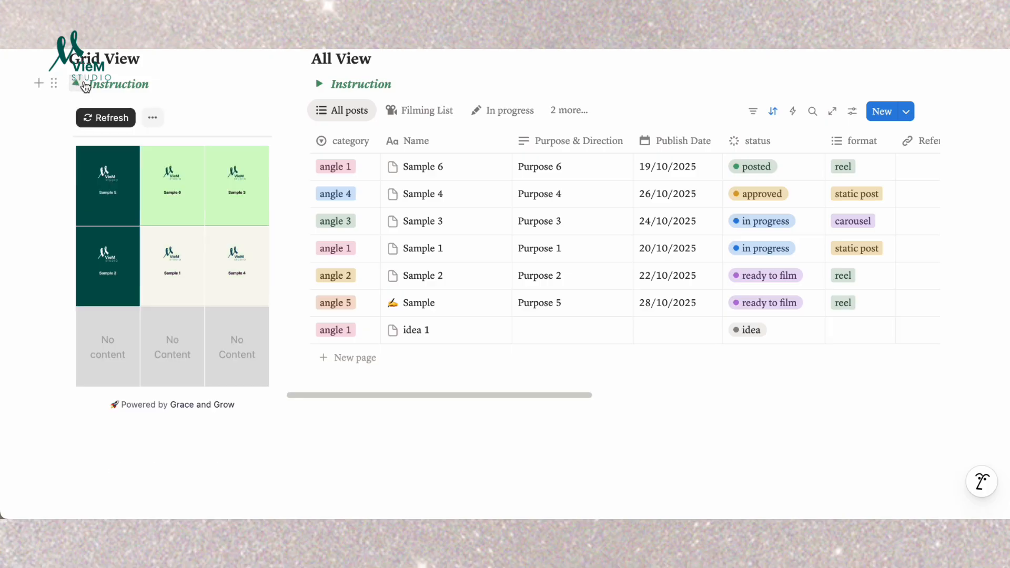
# Narrow the Grid View column to widen All View, and look through the All posts columns as far as PIC and back.
pyautogui.scroll(1, 185, 192)
pyautogui.moveTo(293, 188); pyautogui.dragTo(127, 177)
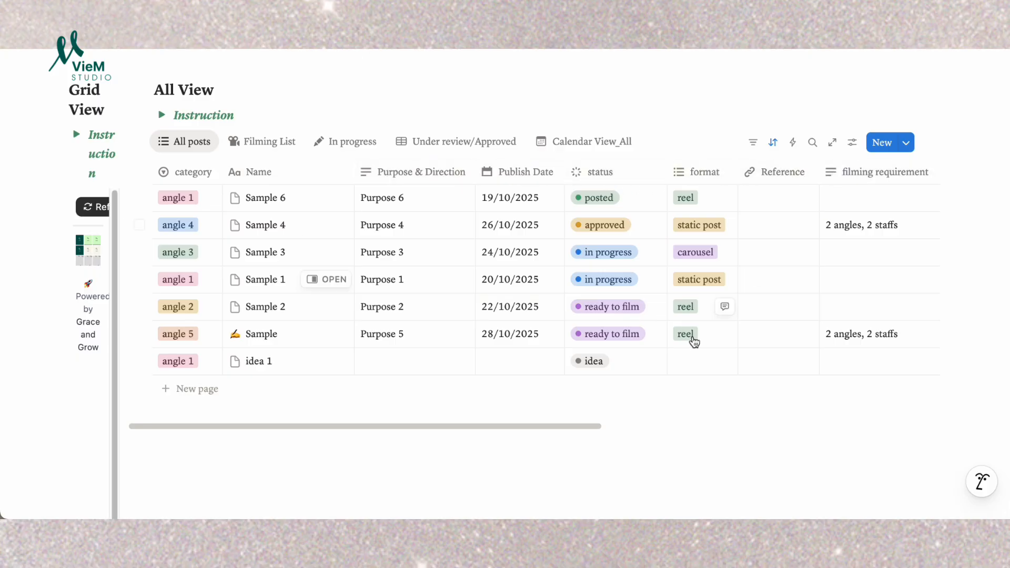
pyautogui.moveTo(597, 428); pyautogui.dragTo(905, 369)
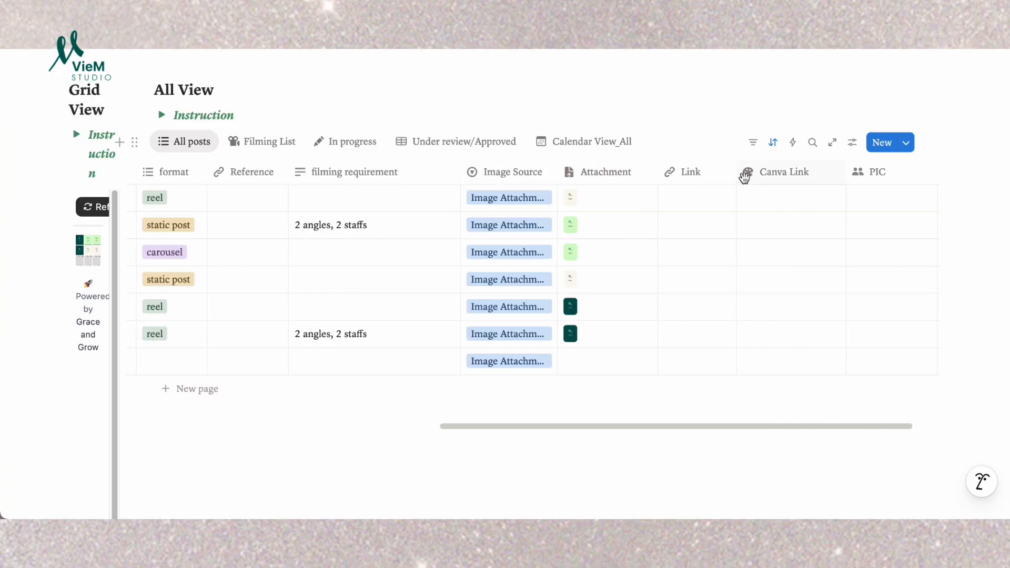
pyautogui.moveTo(692, 427); pyautogui.dragTo(265, 307)
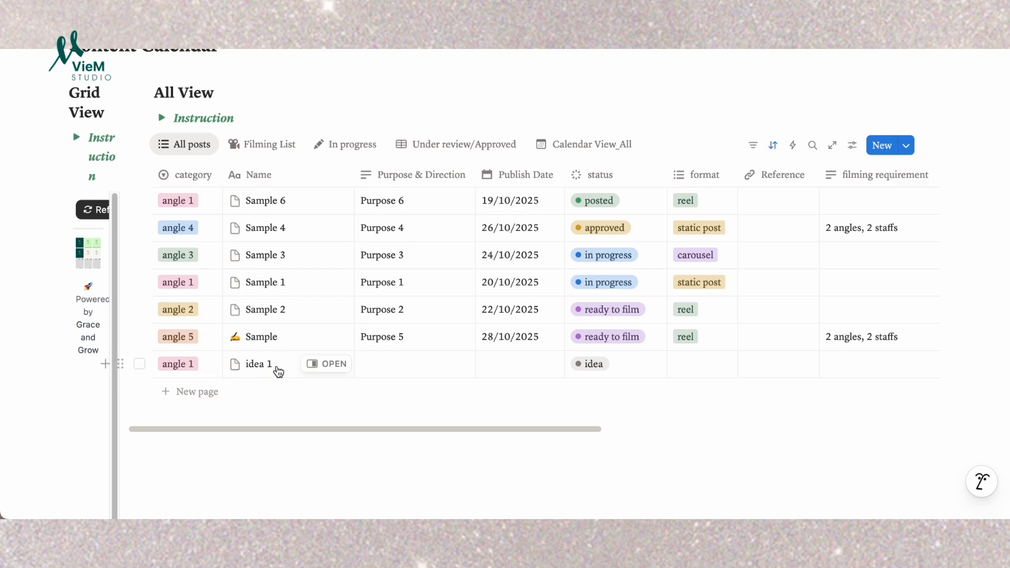
# Open the idea 1 entry from All posts and apply the Content Brief Template to its page.
pyautogui.click(313, 366)
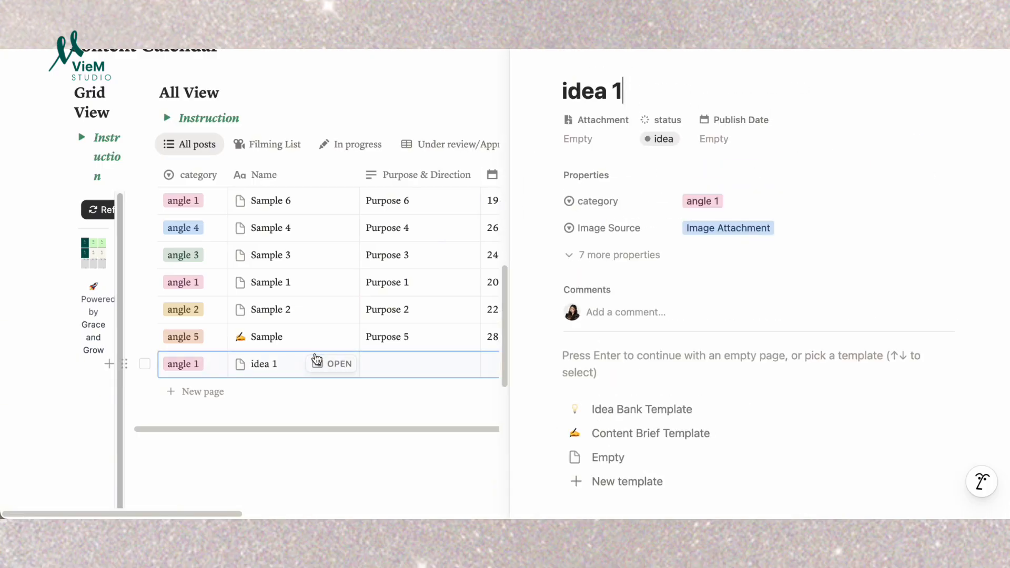
pyautogui.scroll(-1, 681, 409)
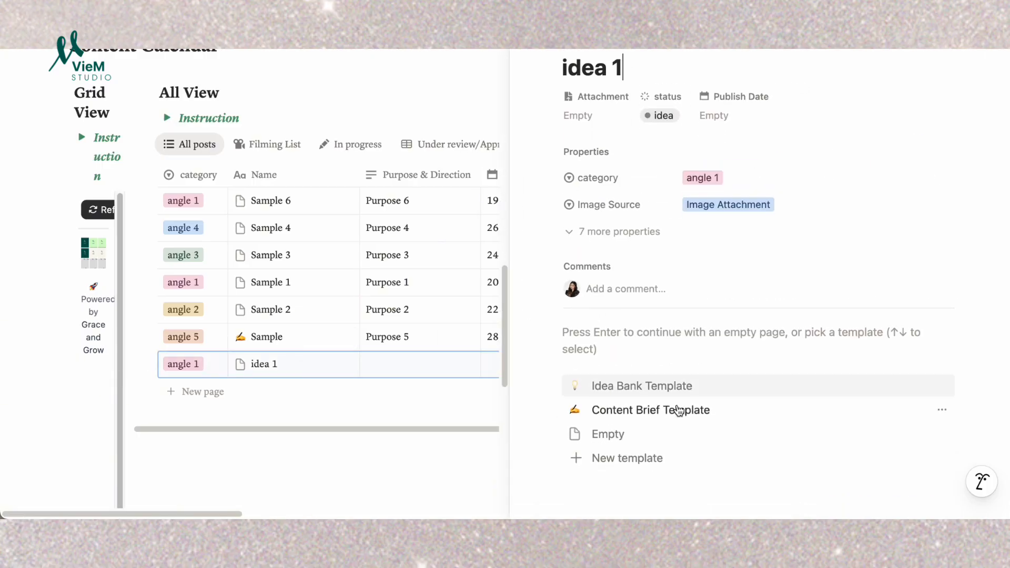
pyautogui.click(715, 414)
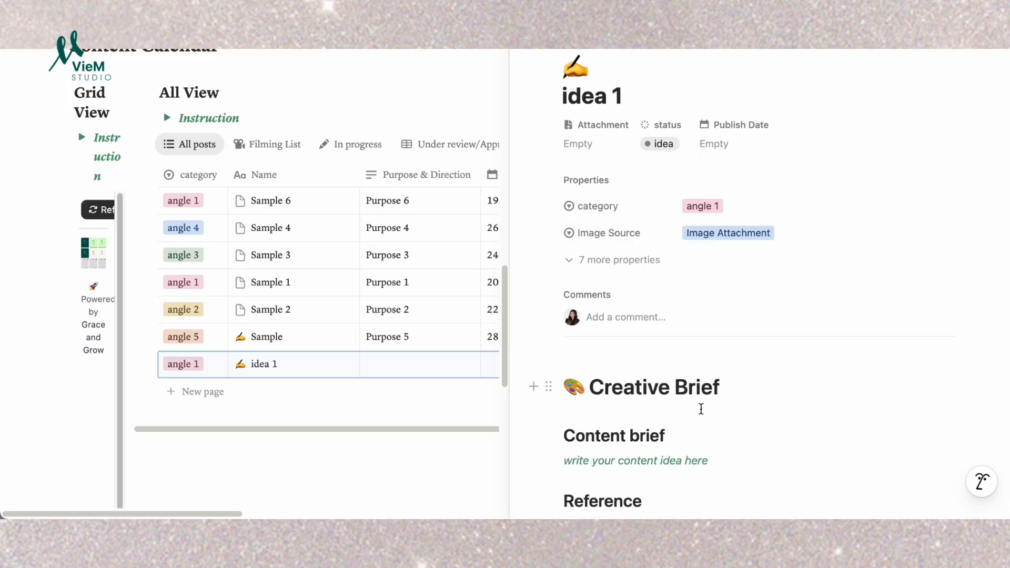
# Review the Content brief, Reference and Caption sections of the idea 1 page, then return to its properties.
pyautogui.scroll(-5, 701, 409)
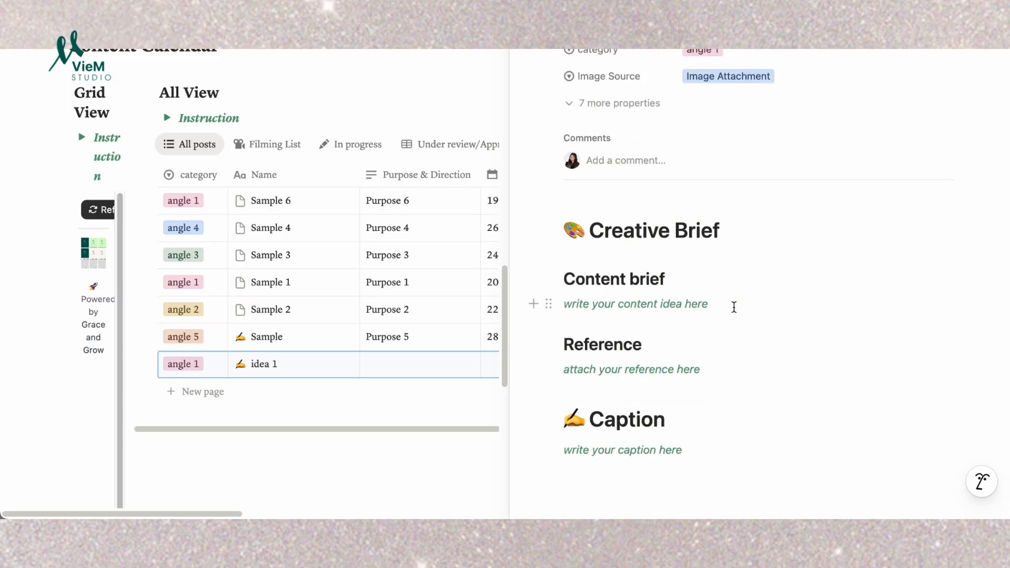
pyautogui.moveTo(743, 303); pyautogui.dragTo(602, 294)
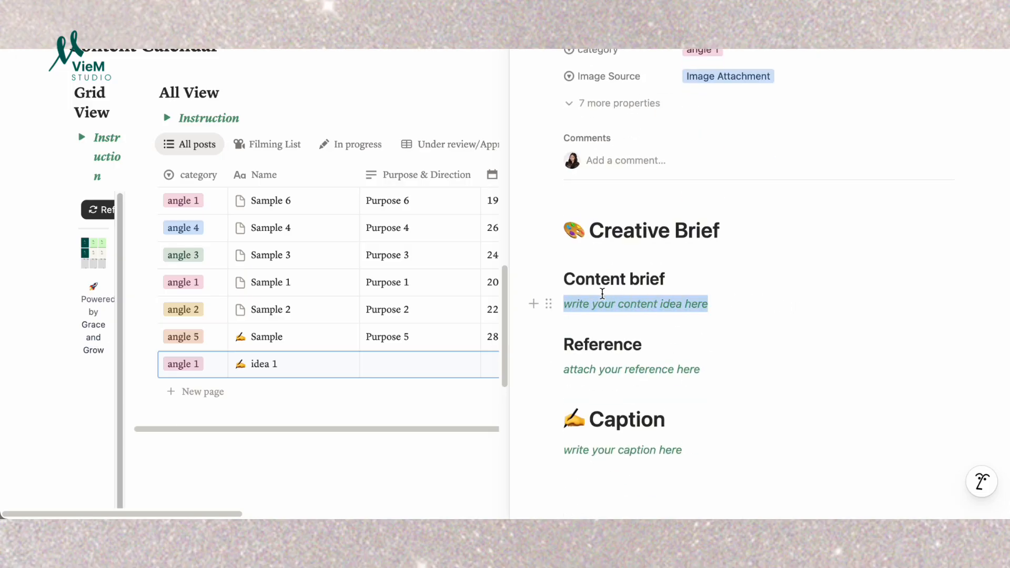
pyautogui.click(581, 390)
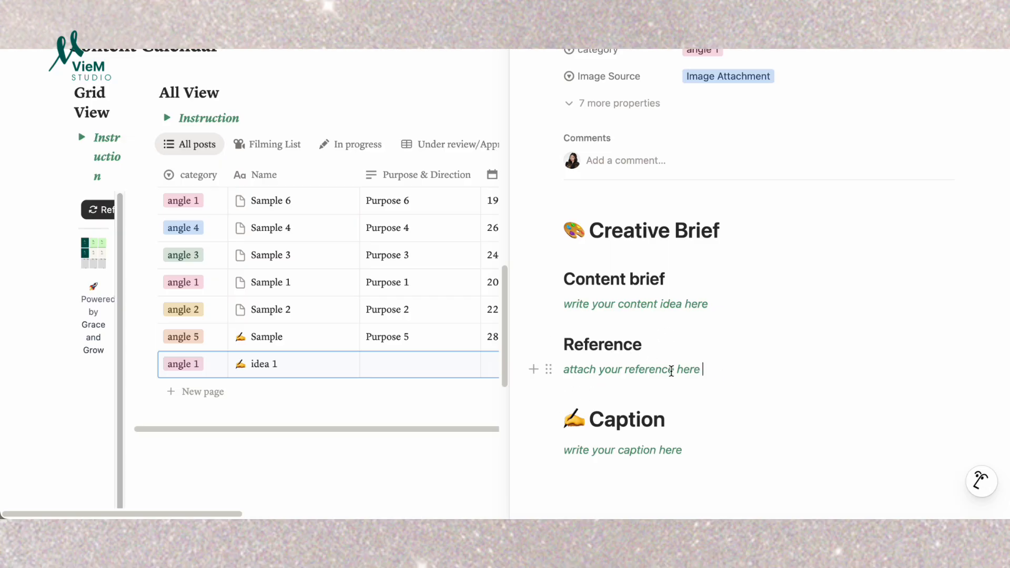
pyautogui.scroll(1, 672, 365)
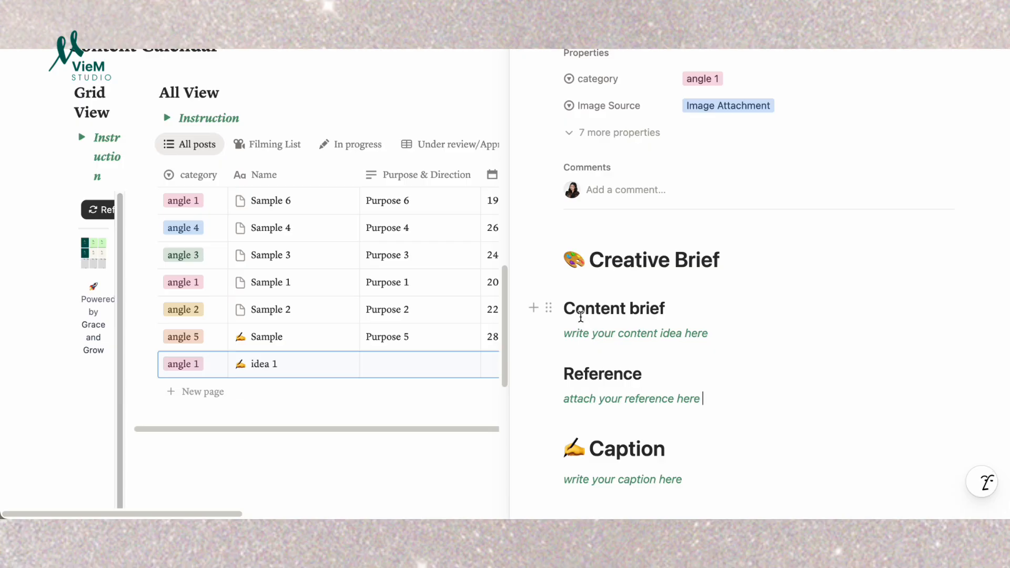
pyautogui.scroll(3, 504, 290)
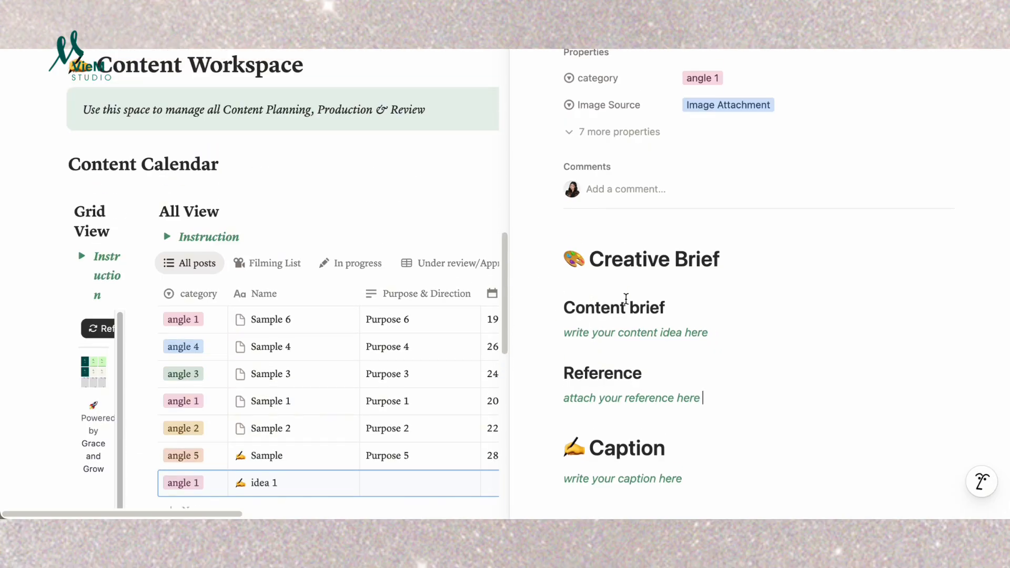
pyautogui.scroll(-1, 610, 294)
pyautogui.click(472, 212)
pyautogui.scroll(5, 700, 257)
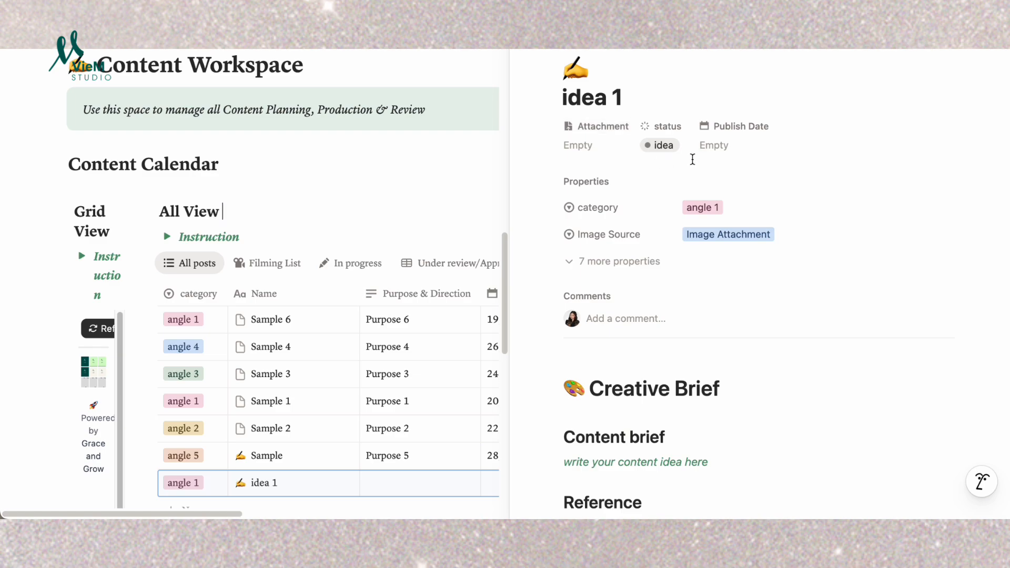
pyautogui.click(476, 170)
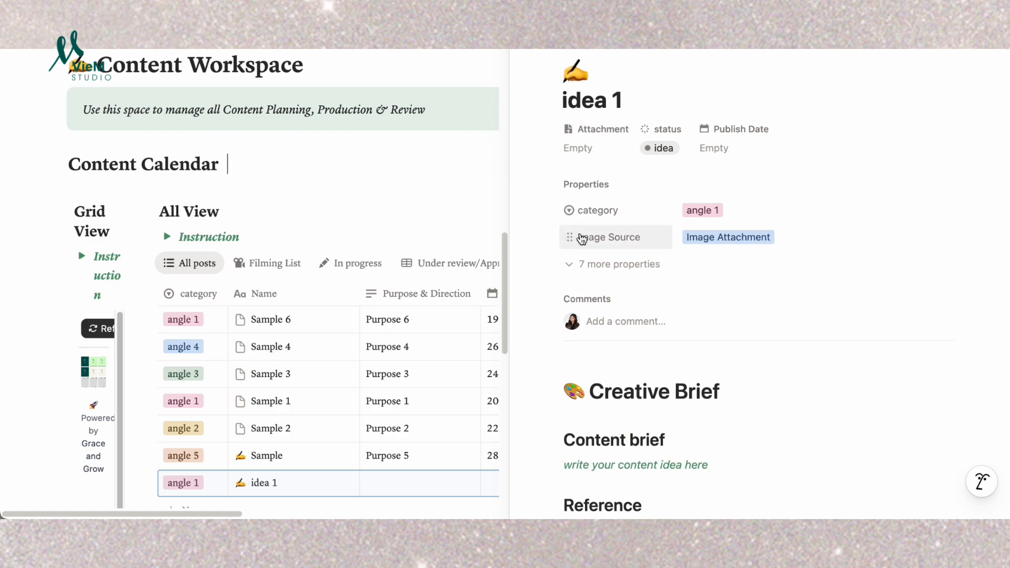
# Expand the hidden properties of idea 1, check the format options without choosing one, and close the page.
pyautogui.click(585, 261)
pyautogui.scroll(-1, 703, 256)
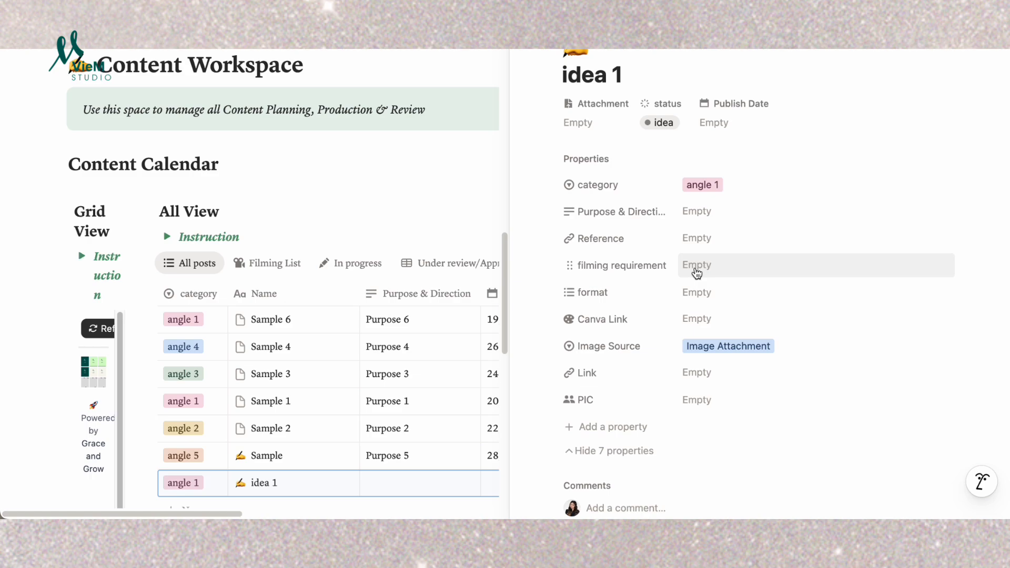
pyautogui.click(718, 305)
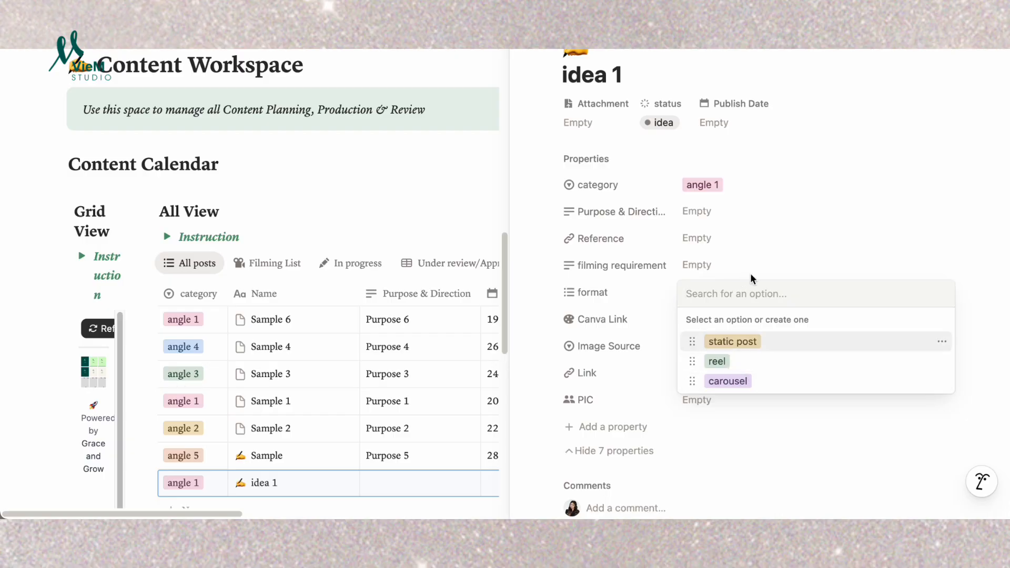
pyautogui.click(967, 291)
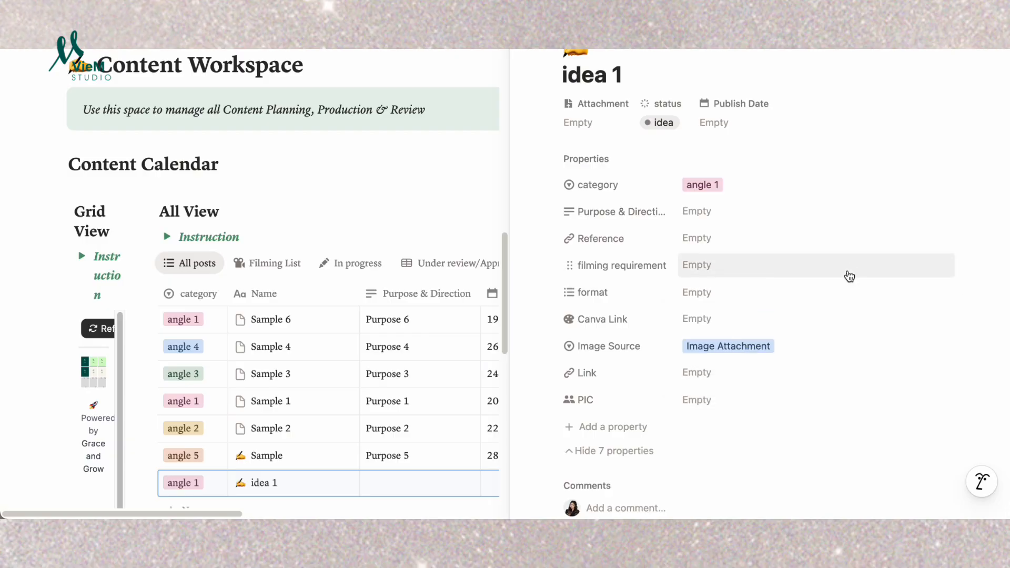
pyautogui.scroll(-1, 742, 311)
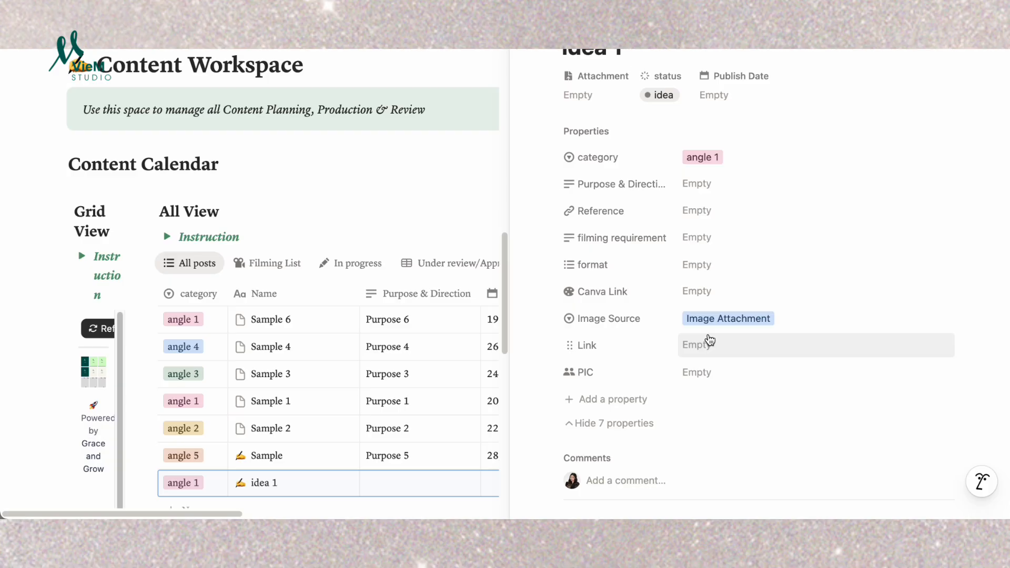
pyautogui.scroll(2, 711, 341)
pyautogui.click(486, 166)
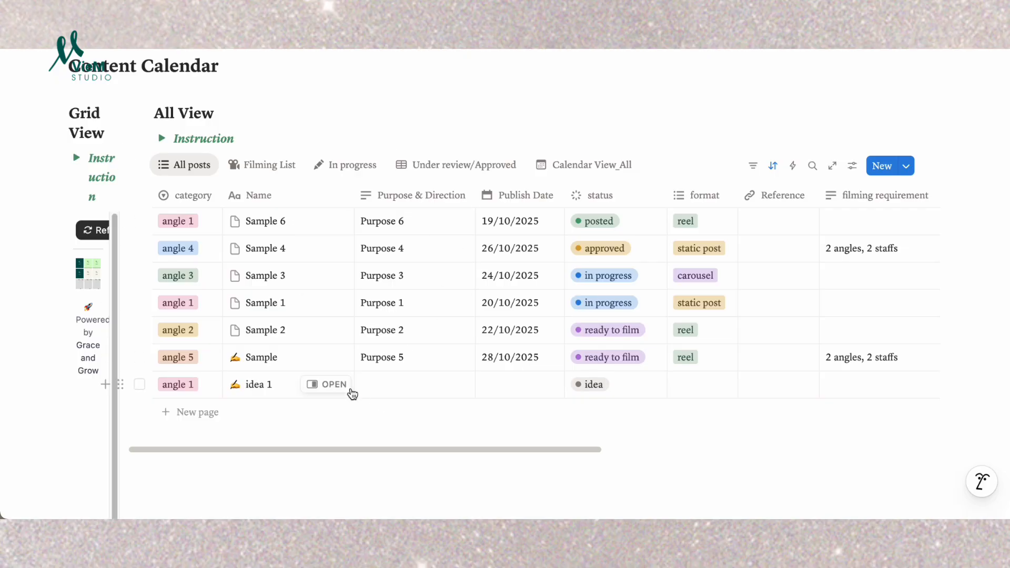
# Reopen the idea 1 page, set its status to ready to film, and close the page.
pyautogui.click(341, 386)
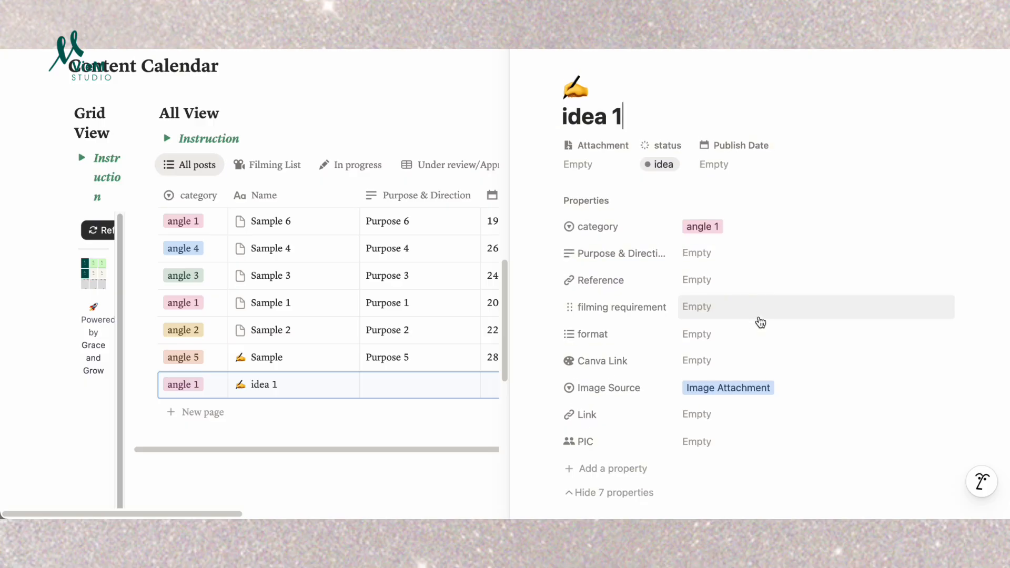
pyautogui.scroll(-1, 753, 347)
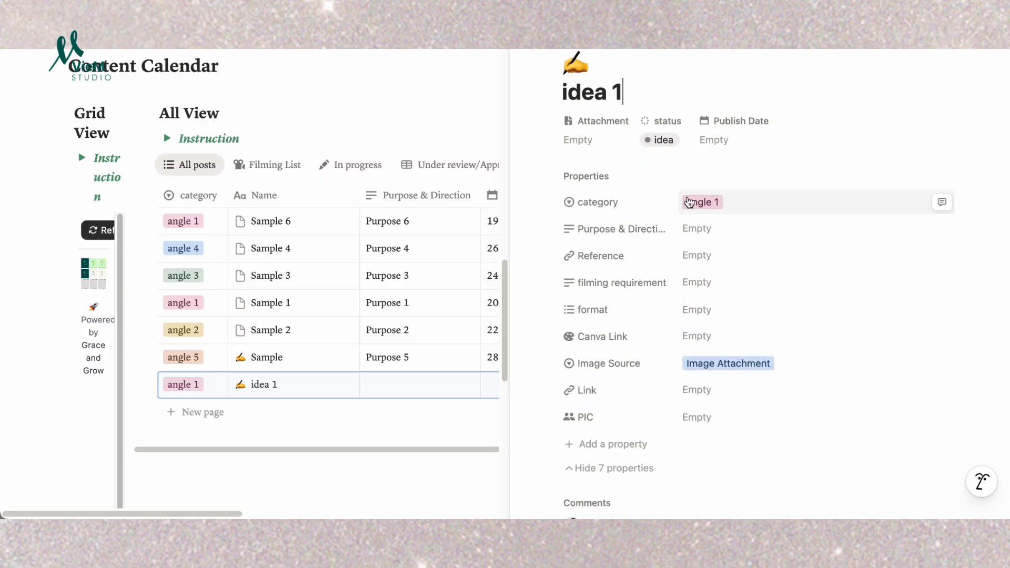
pyautogui.click(665, 140)
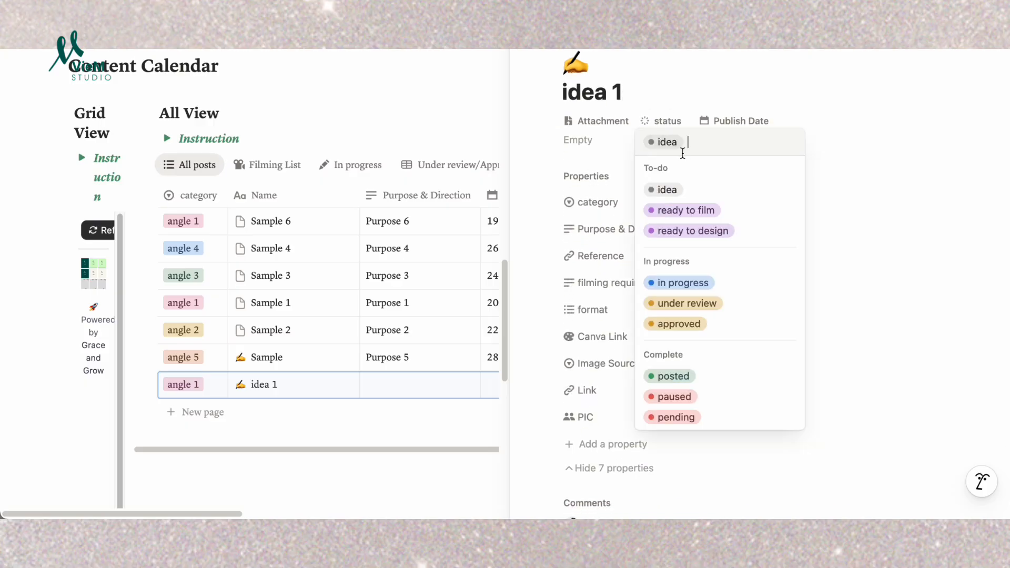
pyautogui.click(697, 210)
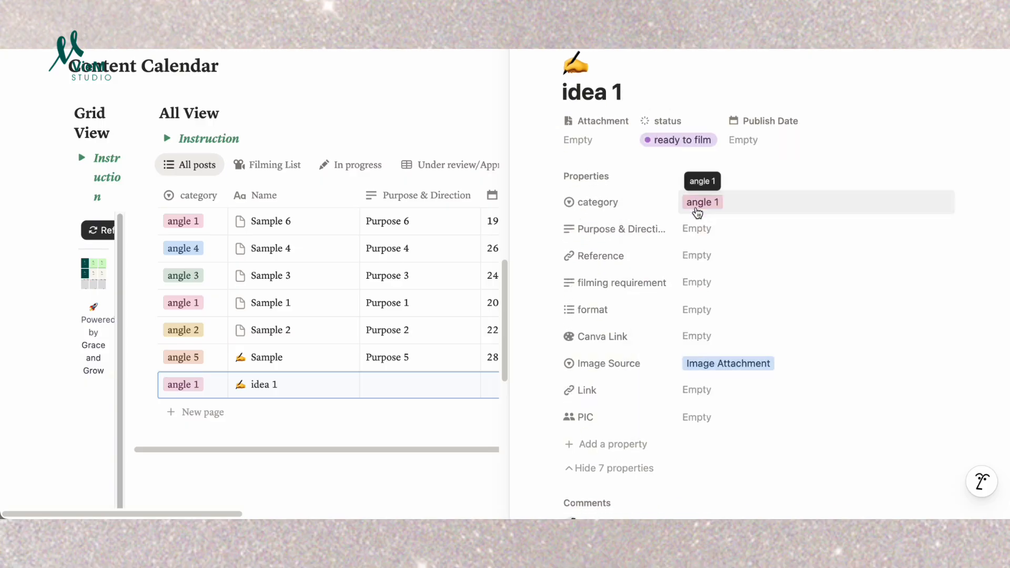
pyautogui.click(445, 105)
pyautogui.click(494, 95)
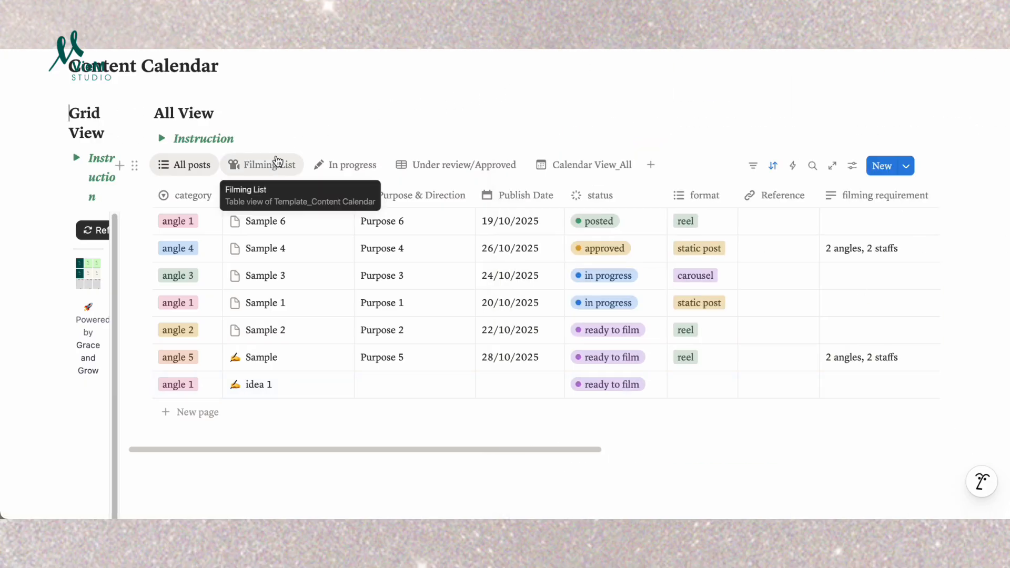
# Switch the calendar to the Filming List view and set the status of idea 1 to in progress.
pyautogui.click(261, 165)
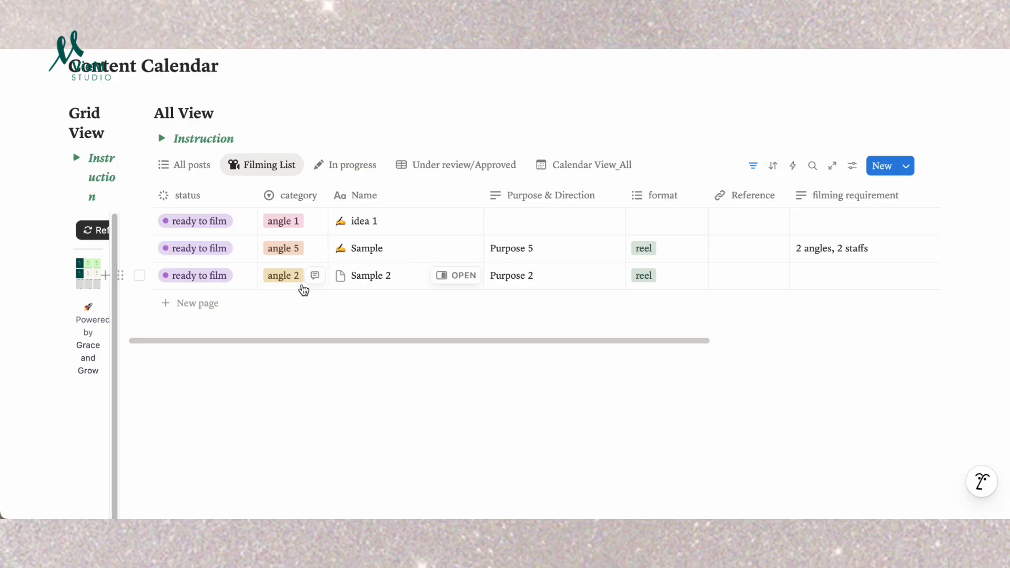
pyautogui.click(199, 220)
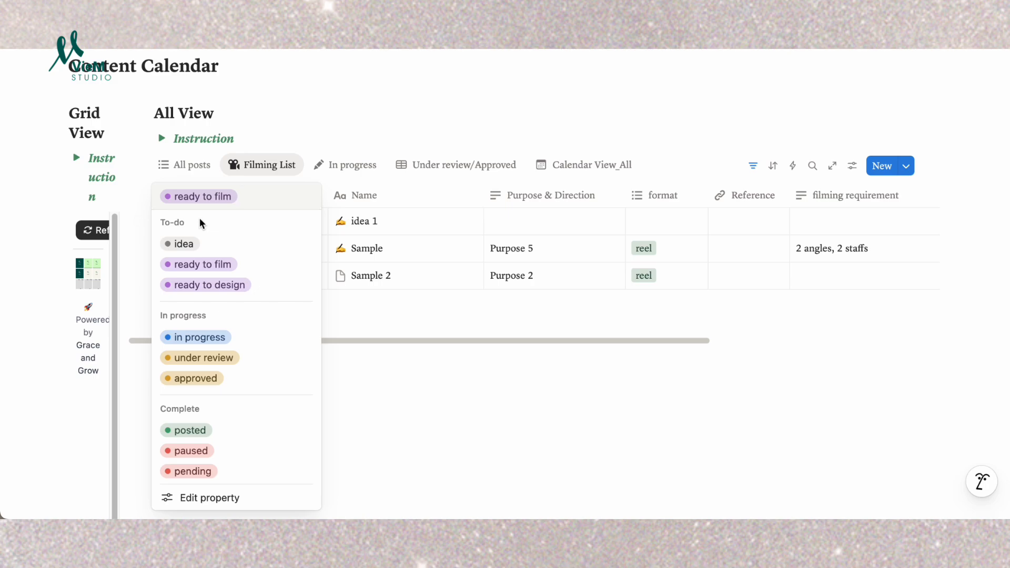
pyautogui.click(219, 337)
# Show the In progress view and check which statuses its filter includes, leaving the filter as it is.
pyautogui.click(337, 167)
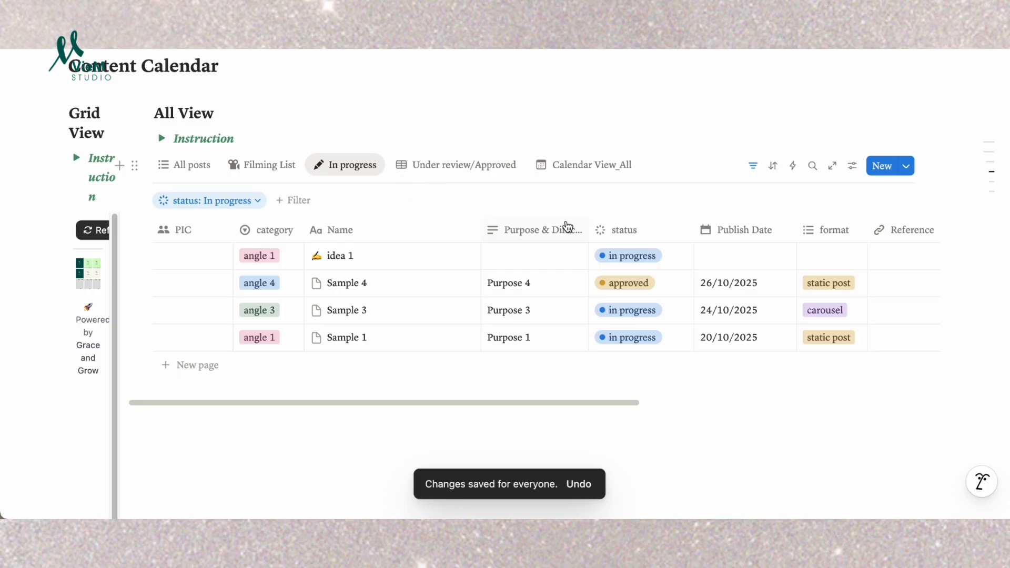
pyautogui.click(252, 204)
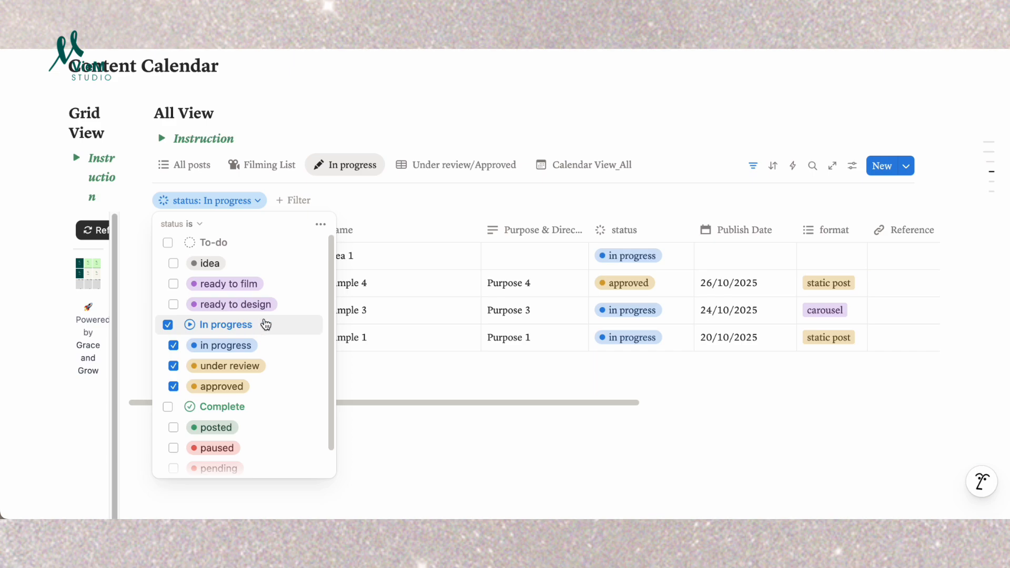
pyautogui.click(436, 190)
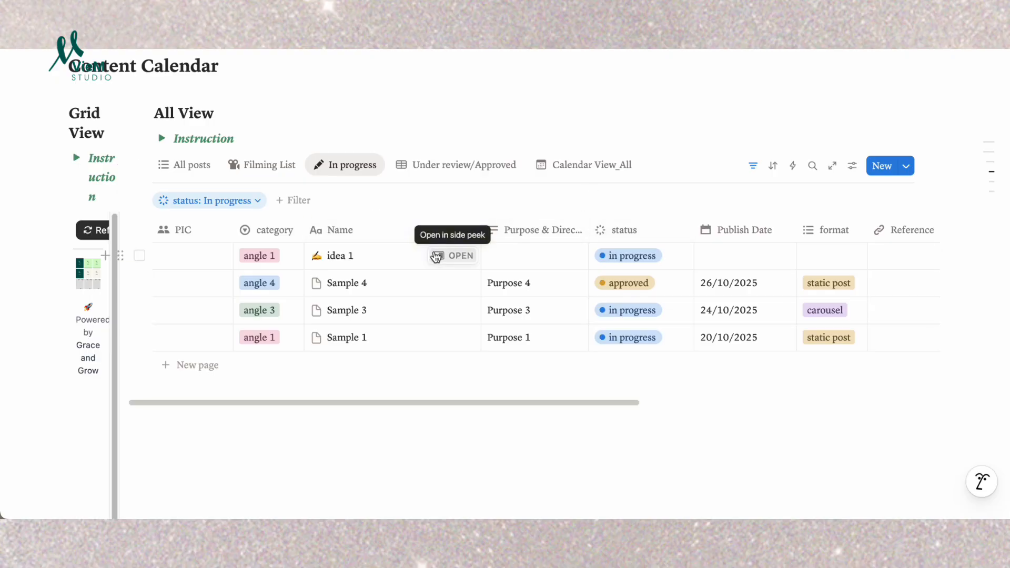
# Widen the Grid View column beside the In progress table so its feed preview has room for all three tiles per row.
pyautogui.hscroll(5, 507, 407)
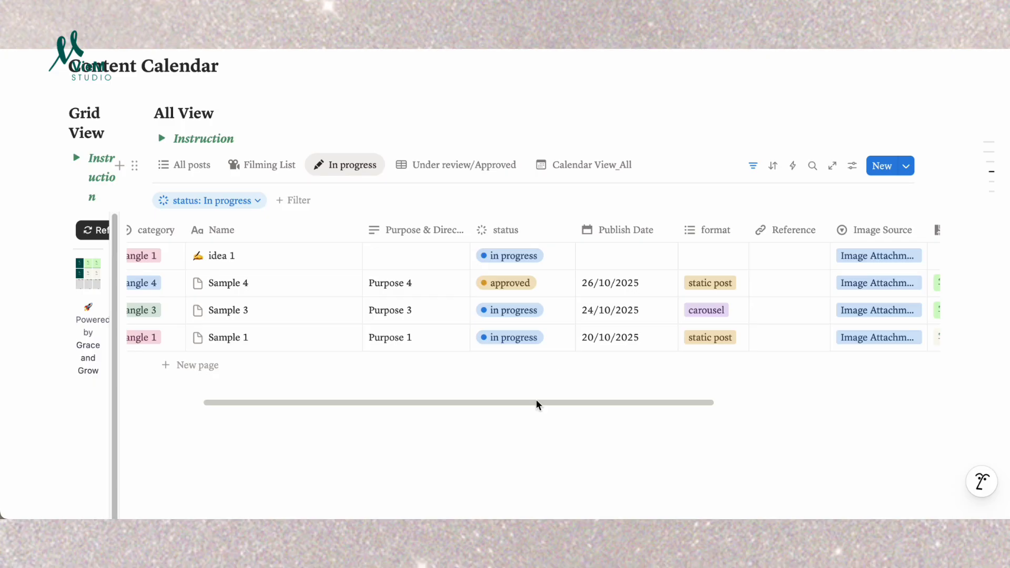
pyautogui.moveTo(522, 403); pyautogui.dragTo(765, 388)
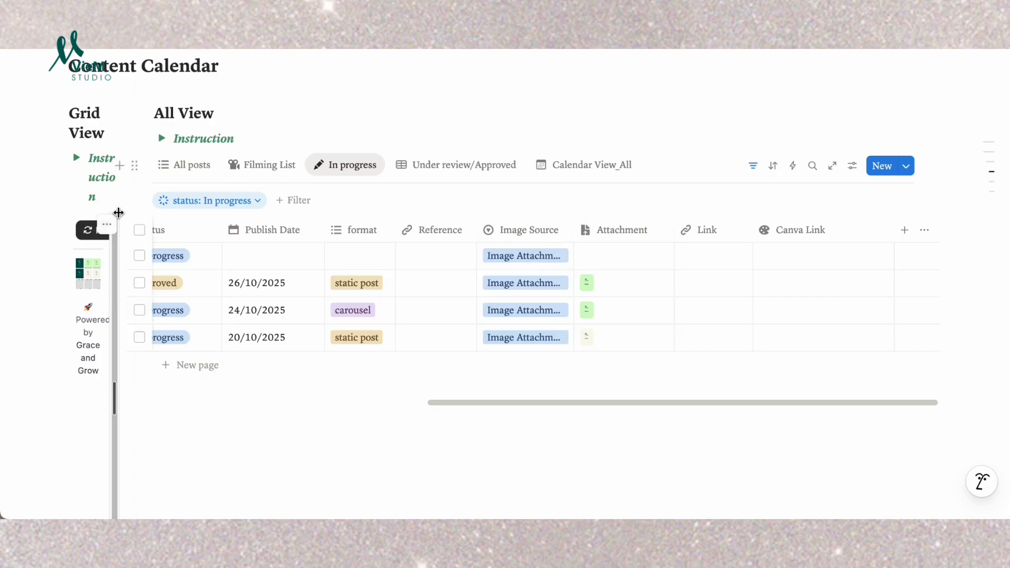
pyautogui.moveTo(112, 228); pyautogui.dragTo(281, 203)
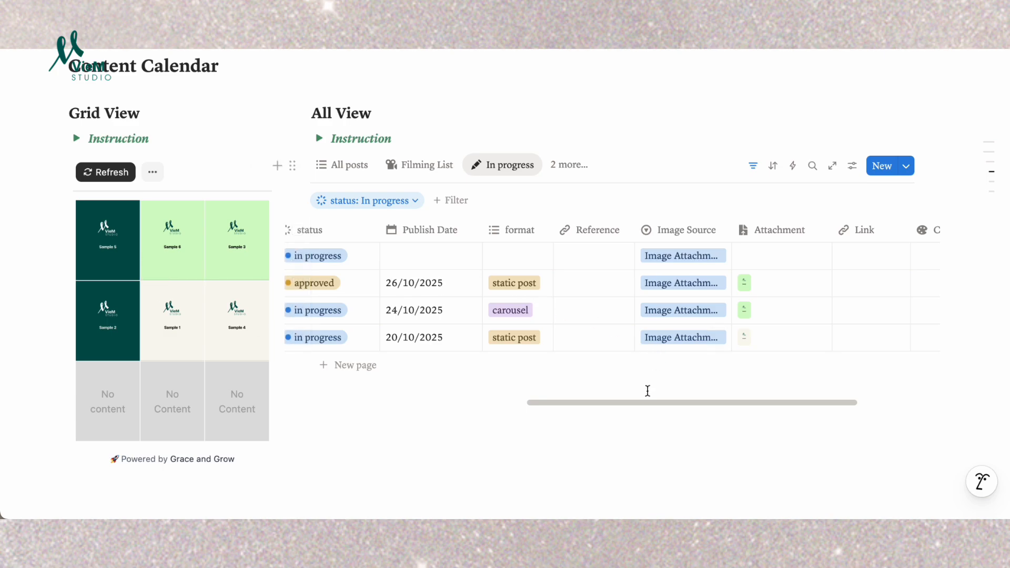
pyautogui.moveTo(646, 406); pyautogui.dragTo(686, 355)
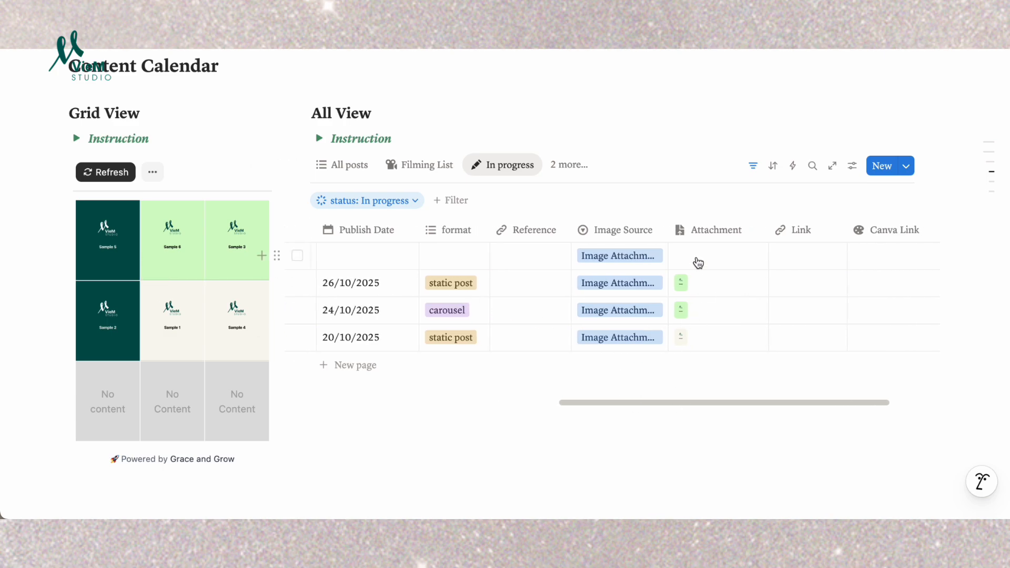
# Preview the image attached to Sample 4 in the In progress table and close the preview.
pyautogui.scroll(-3, 694, 294)
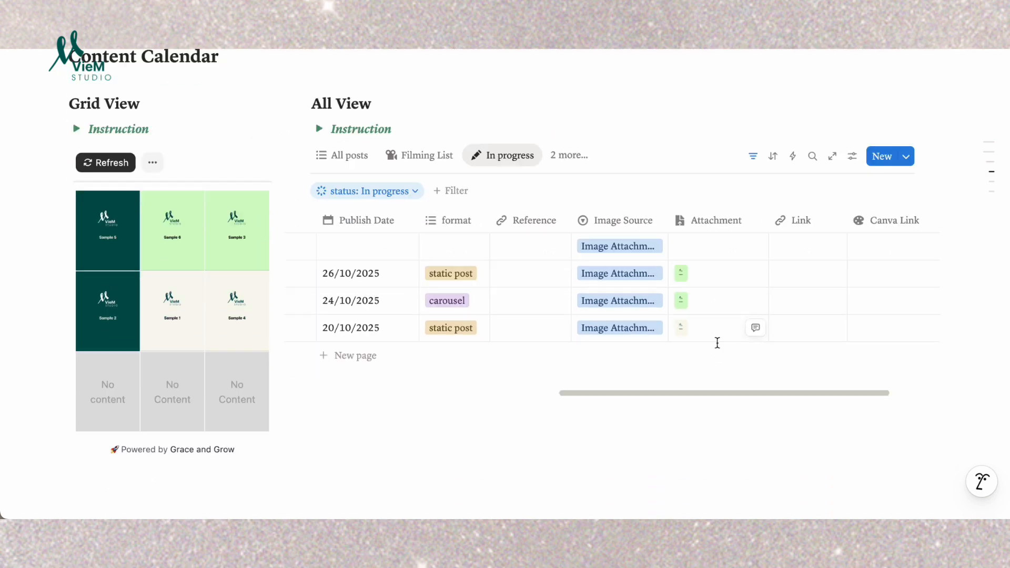
pyautogui.scroll(2, 679, 284)
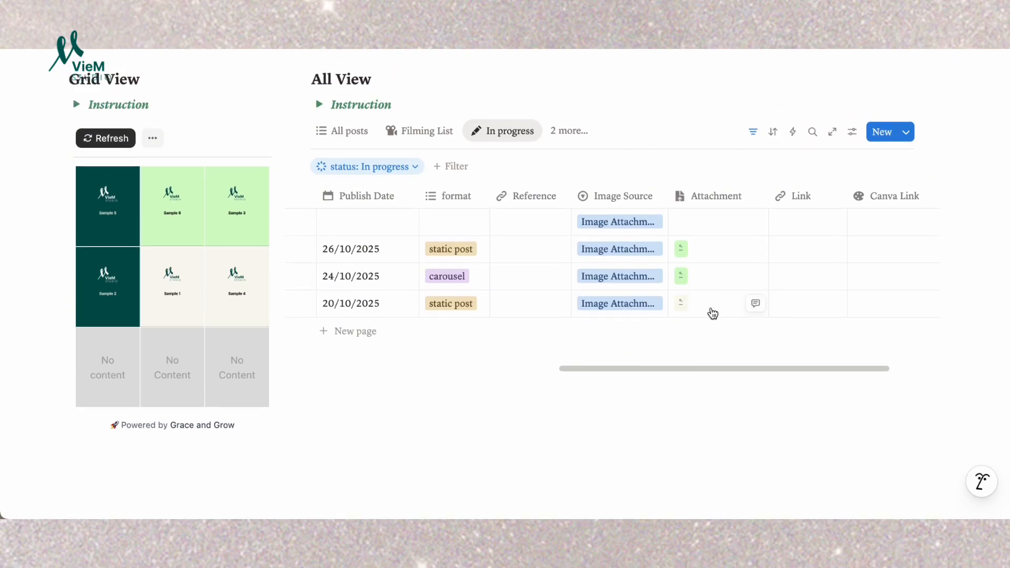
pyautogui.click(704, 259)
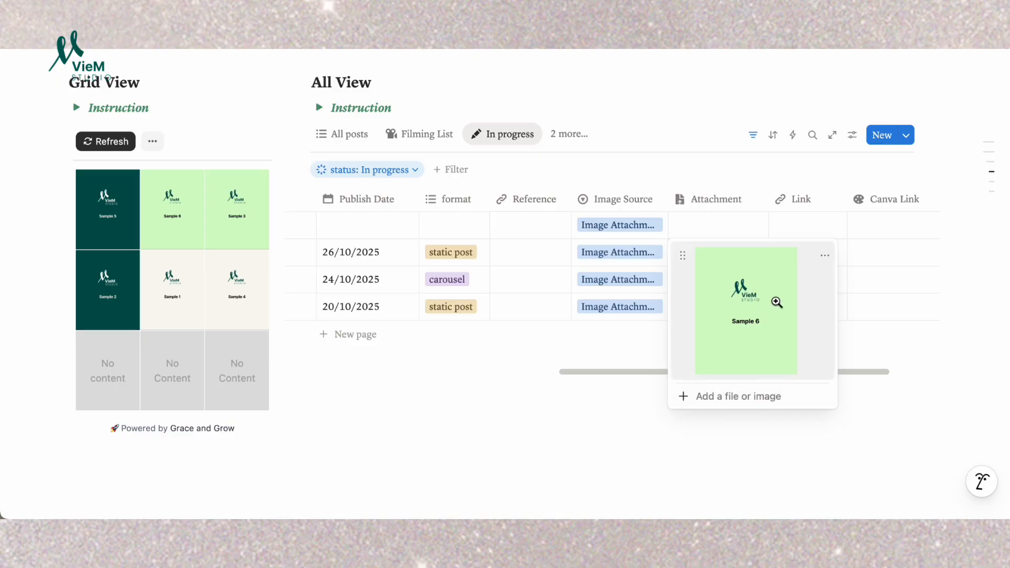
pyautogui.press('Escape')
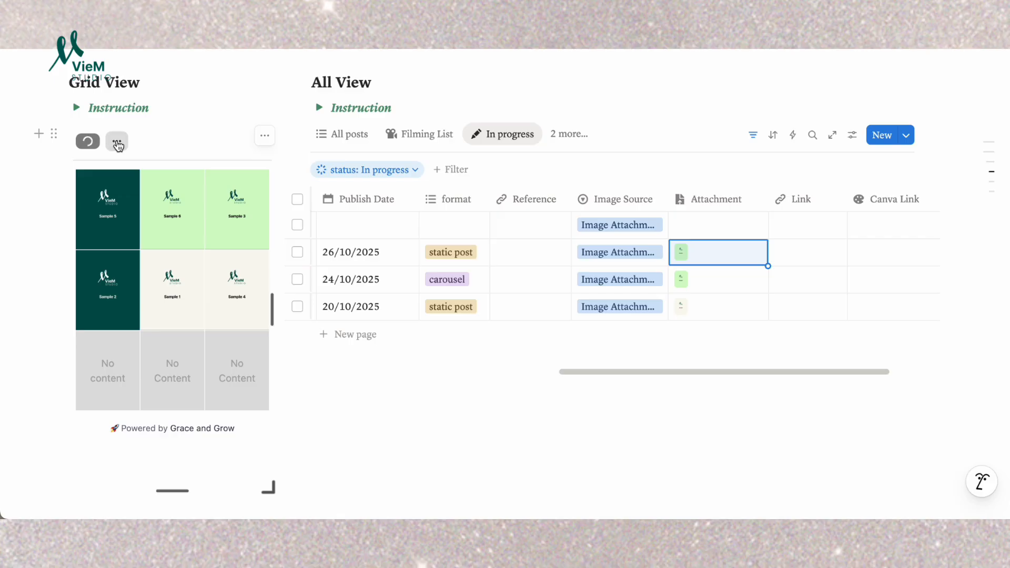
# Refresh the Grid View feed preview, checking its Sample 3 tile and the table's Canva Link property.
pyautogui.click(118, 146)
pyautogui.moveTo(208, 225)
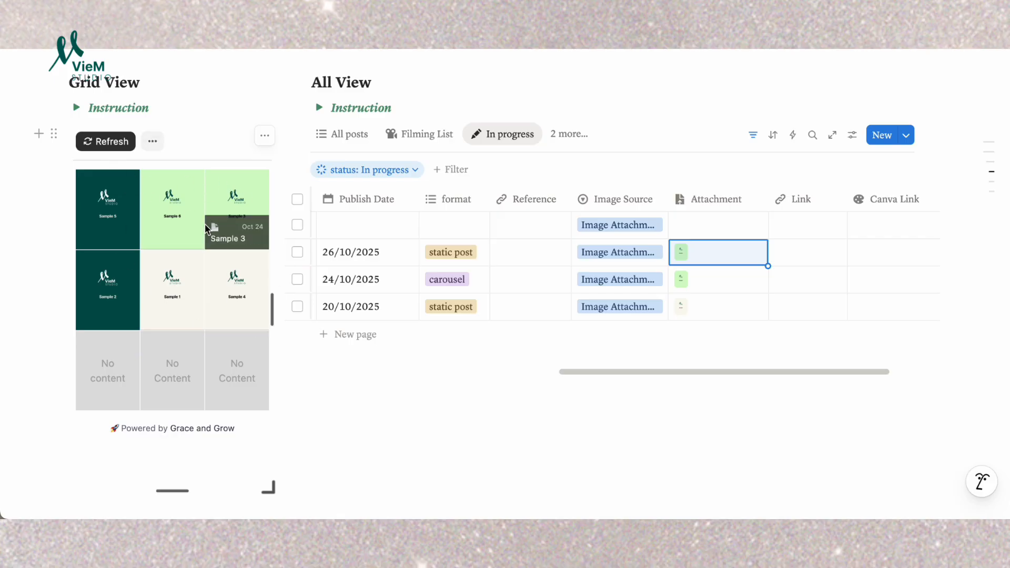
pyautogui.hscroll(3, 668, 300)
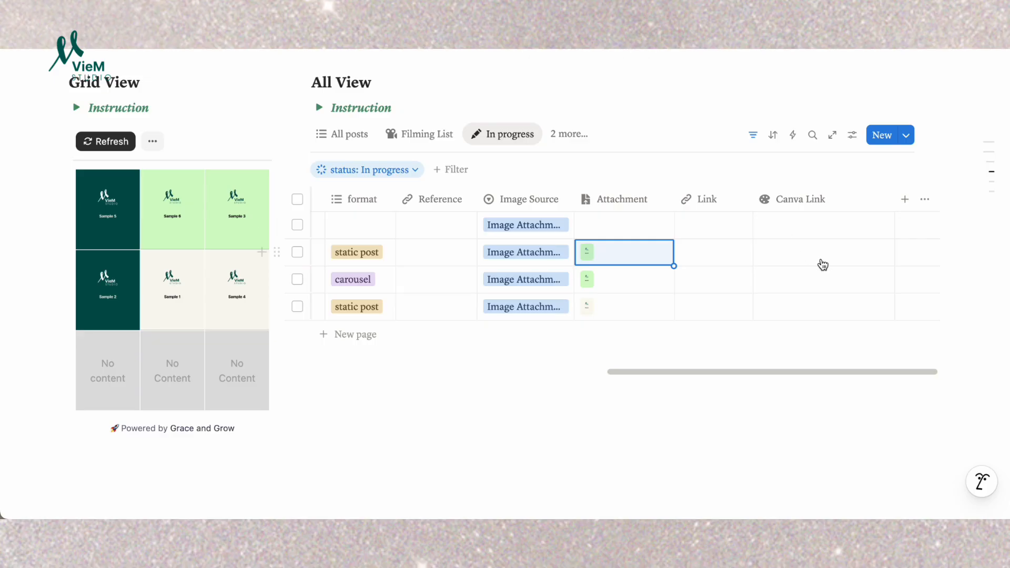
pyautogui.click(106, 146)
# Set the status of idea 1 to under review and switch the calendar to the Under review/Approved view.
pyautogui.hscroll(-10, 650, 368)
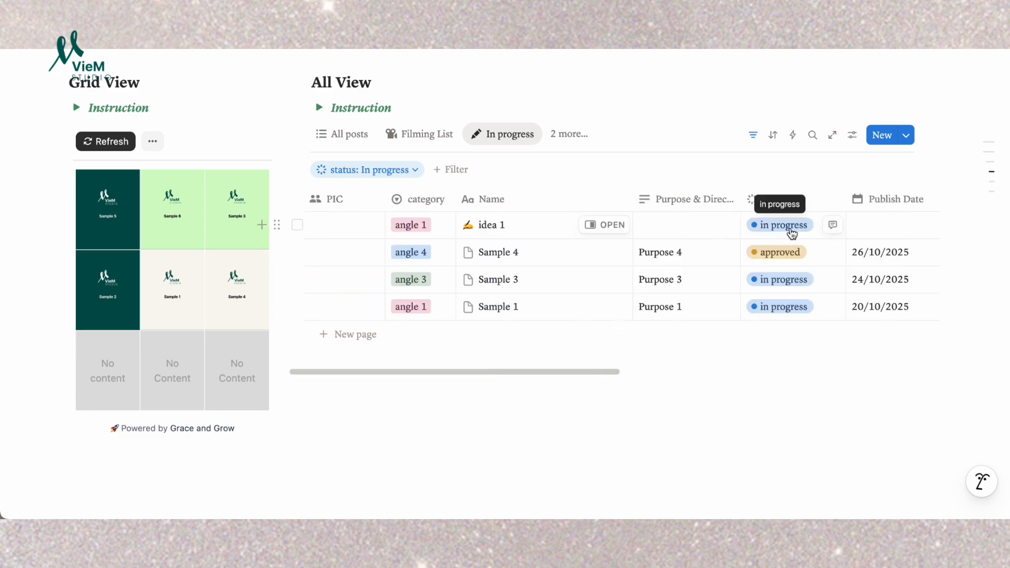
pyautogui.click(790, 226)
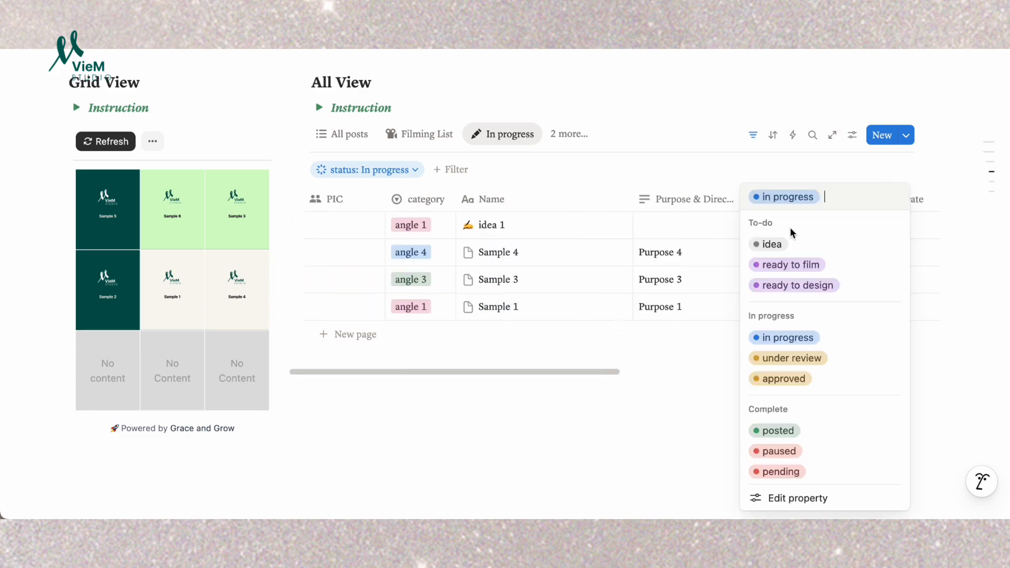
pyautogui.click(811, 357)
pyautogui.click(564, 137)
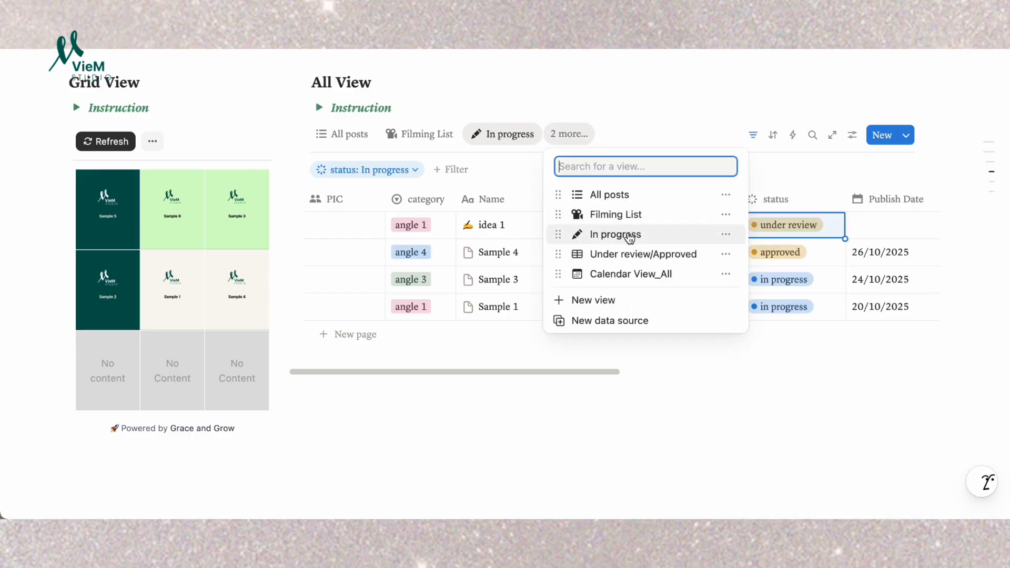
pyautogui.click(628, 254)
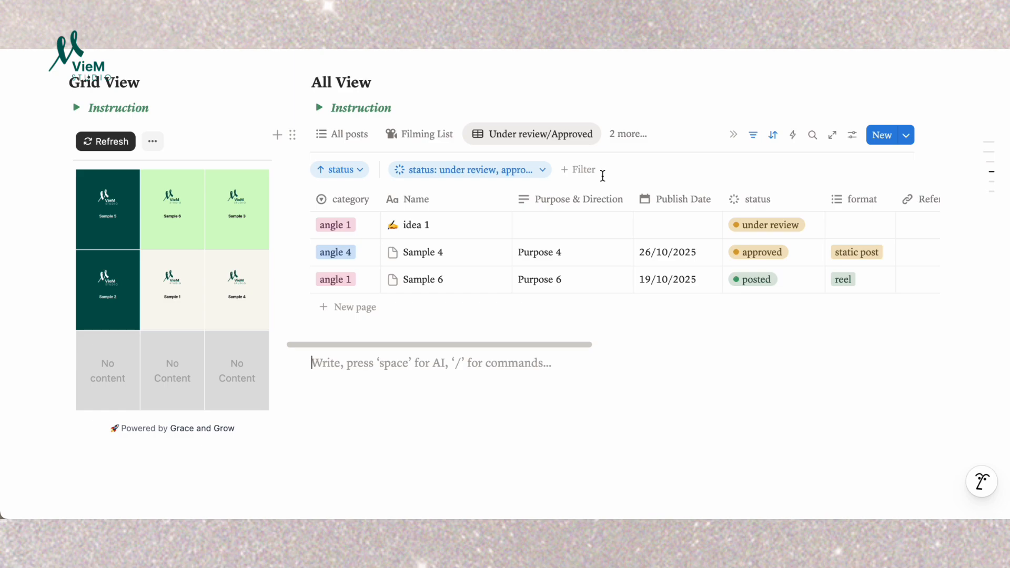
# Switch the content calendar from Under review/Approved to the Calendar View_All view.
pyautogui.click(619, 138)
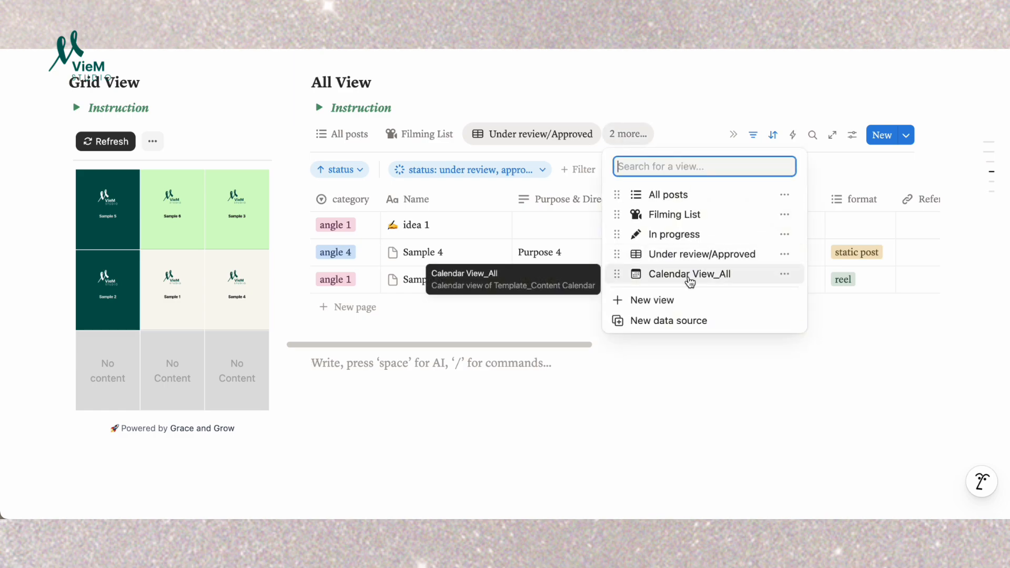
pyautogui.click(698, 124)
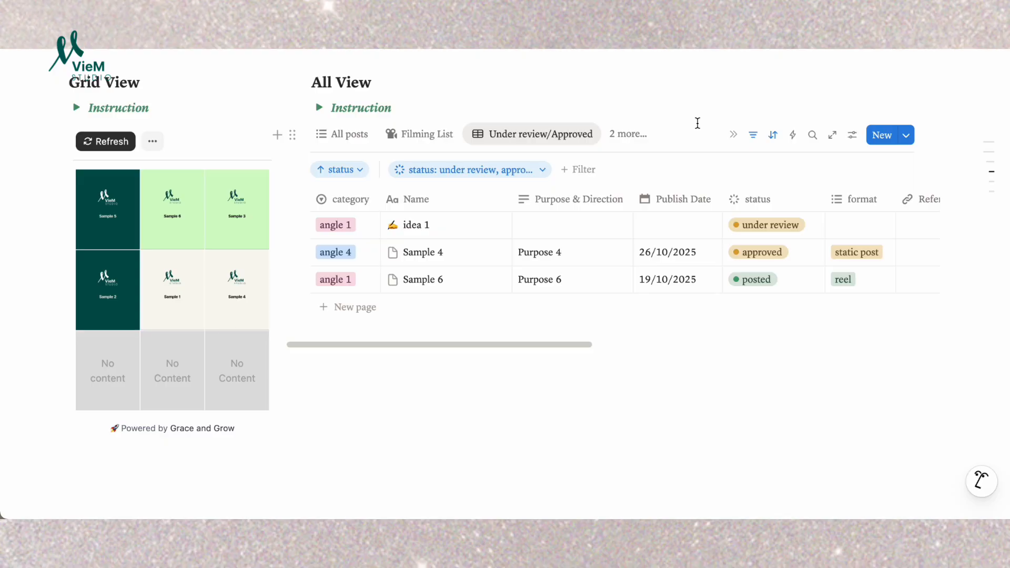
pyautogui.click(623, 135)
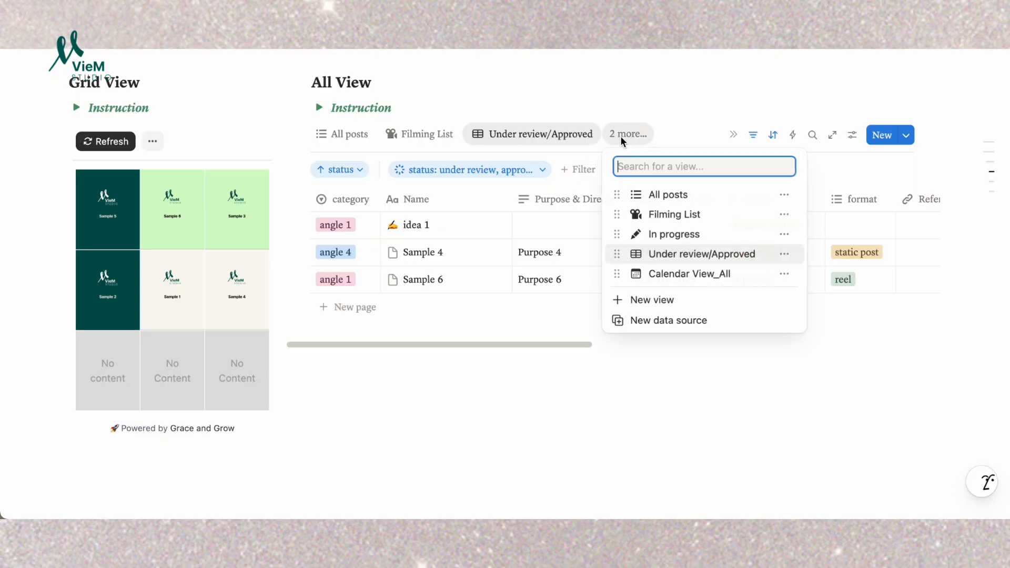
pyautogui.click(700, 274)
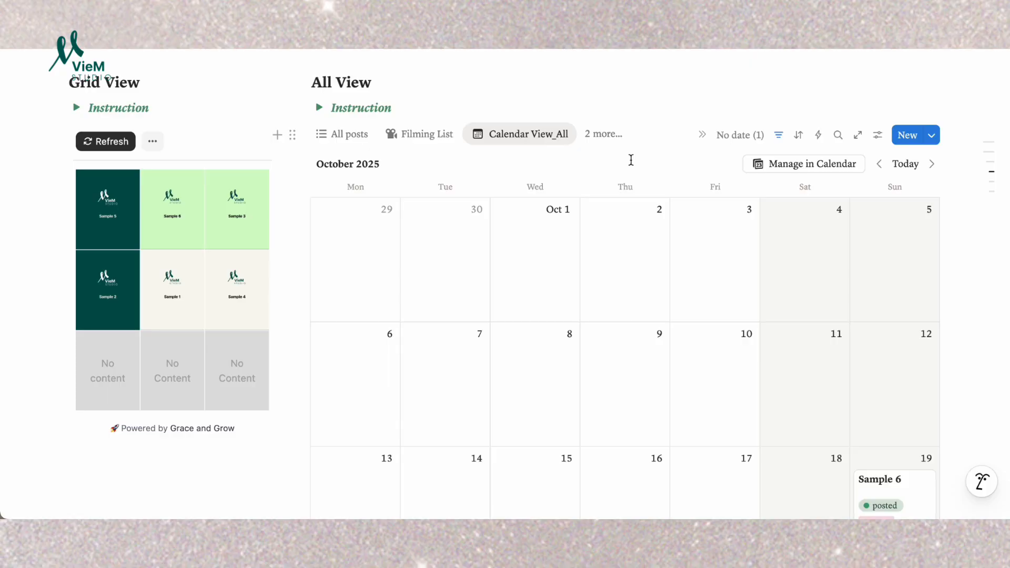
# Examine the October 2025 posts on the calendar and the Backend database links, and return to the Content Workspace heading.
pyautogui.scroll(-5, 633, 162)
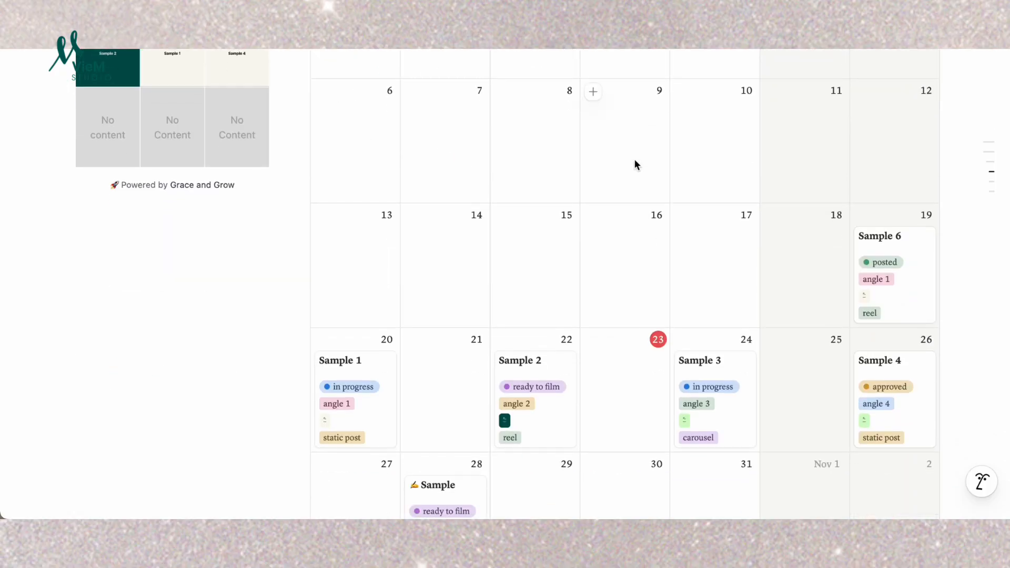
pyautogui.scroll(-3, 636, 166)
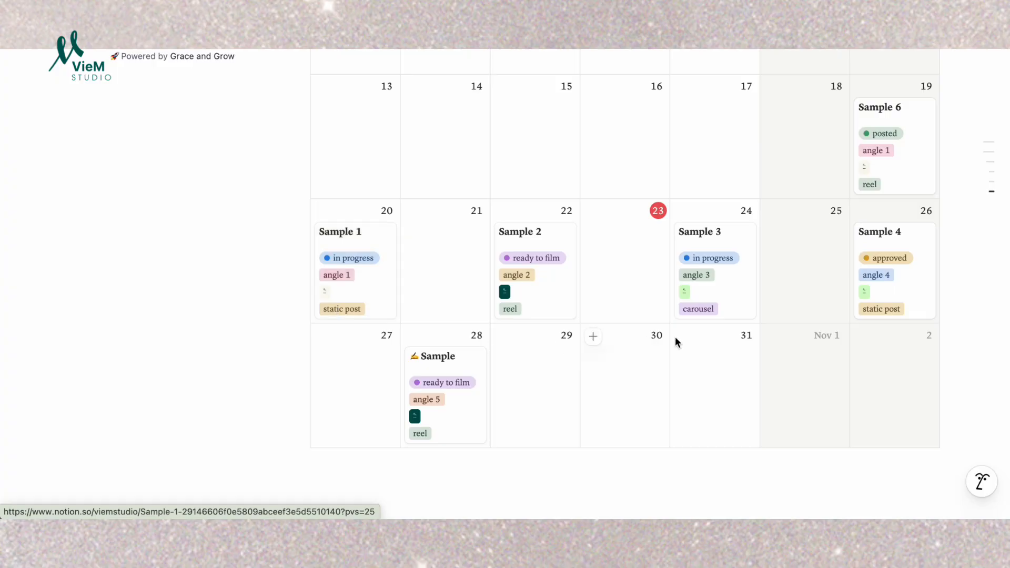
pyautogui.scroll(1, 700, 337)
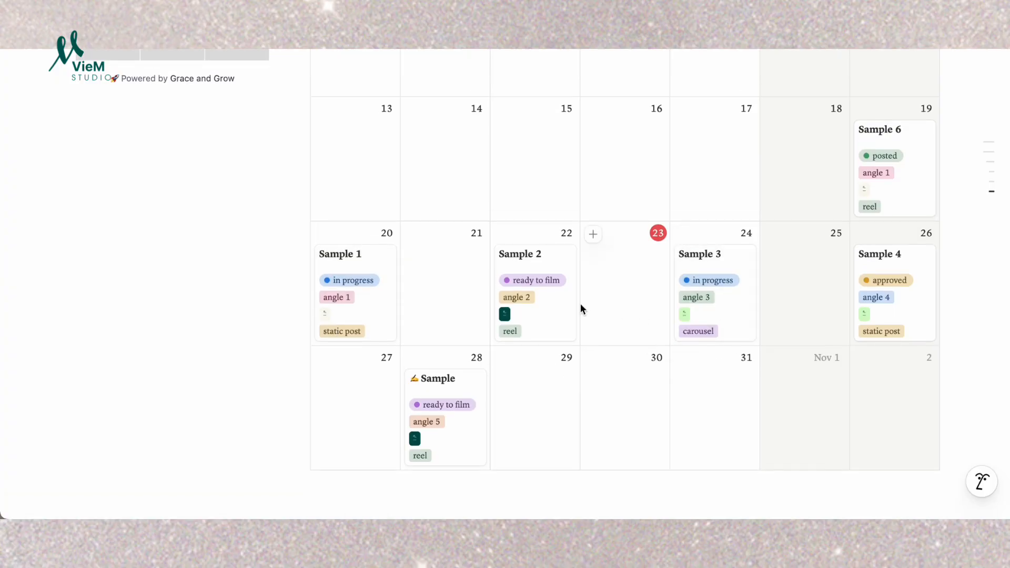
pyautogui.scroll(-5, 582, 290)
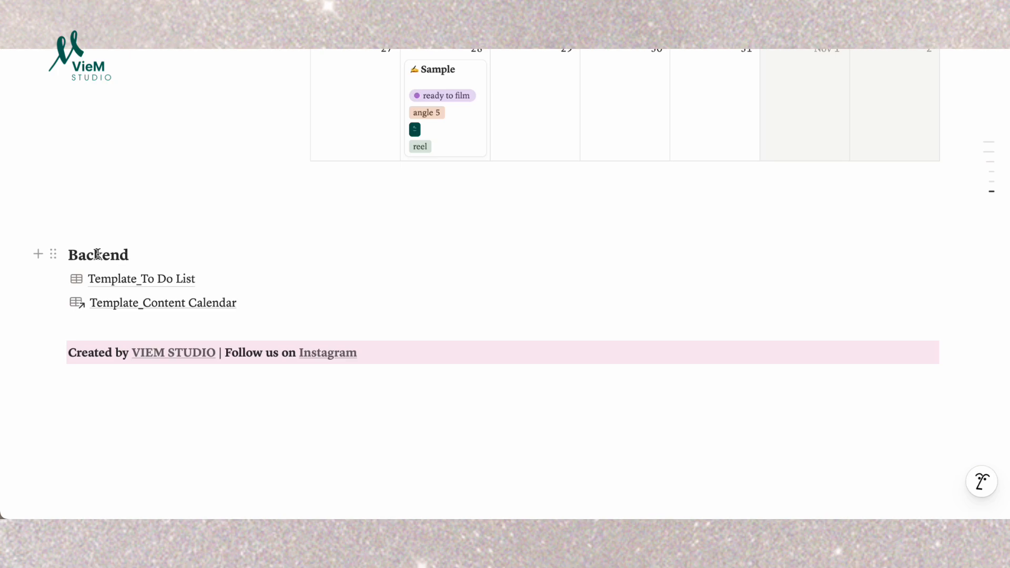
pyautogui.moveTo(178, 284)
pyautogui.moveTo(234, 304)
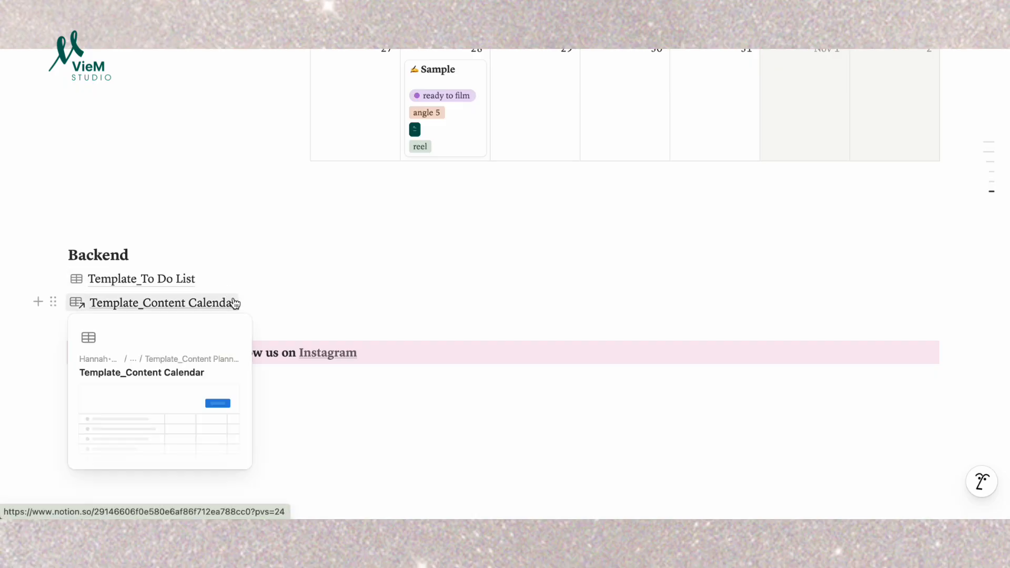
pyautogui.scroll(5, 259, 248)
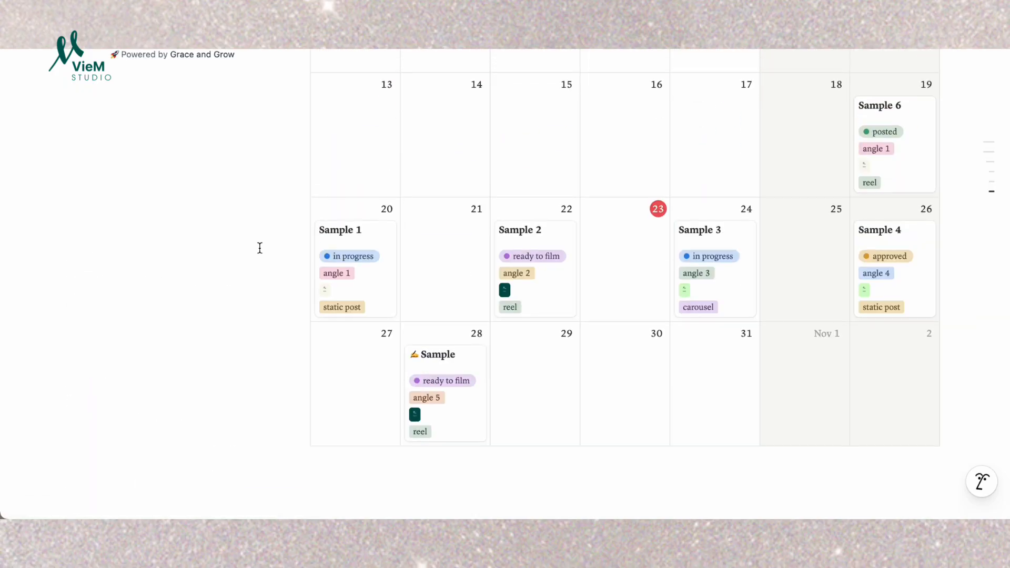
pyautogui.scroll(12, 260, 248)
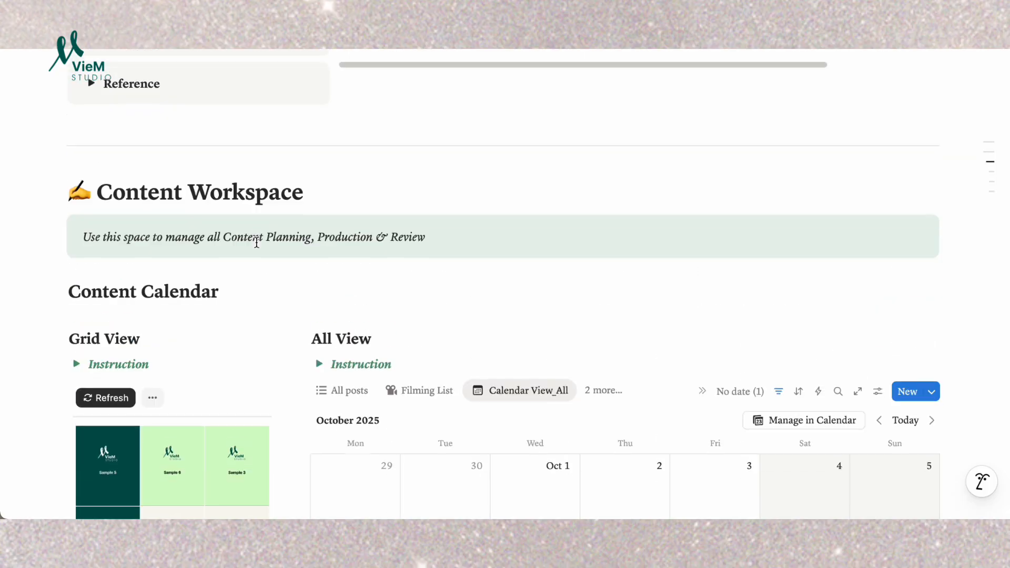